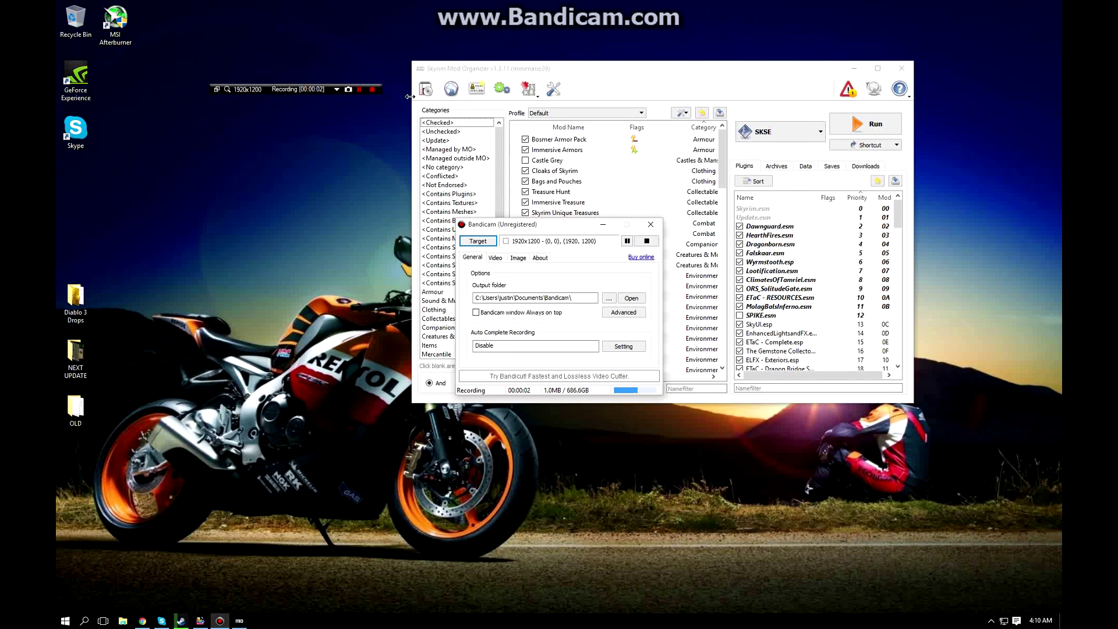
Activate the Mod Organizer window and drag it to a new spot on the desktop
left_click(618, 70)
left_click_drag(618, 70, 613, 89)
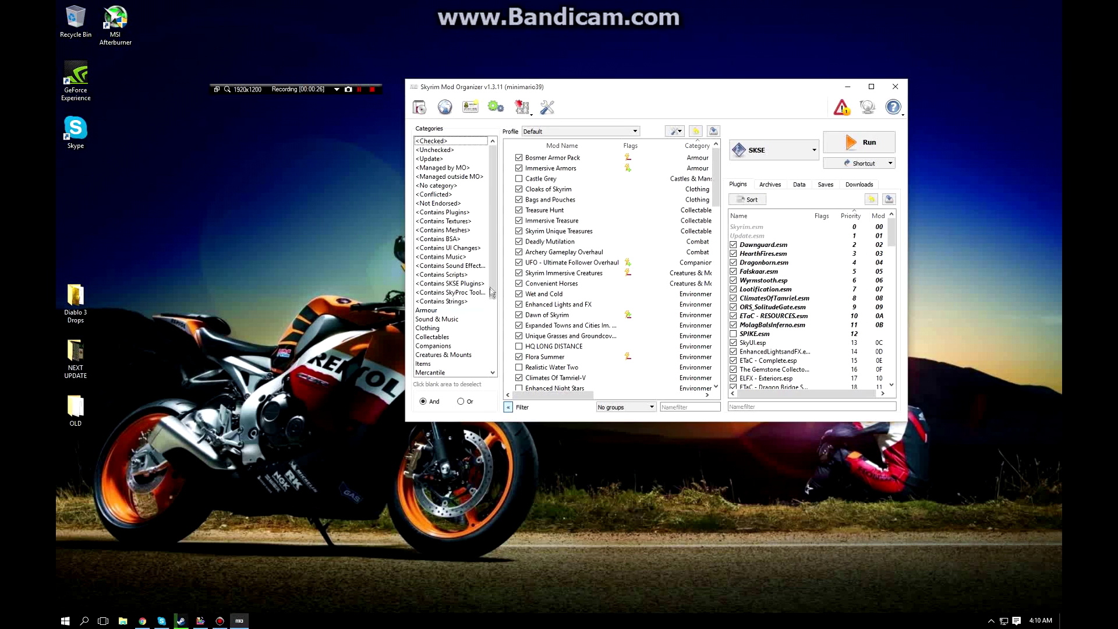
left_click_drag(491, 291, 504, 159)
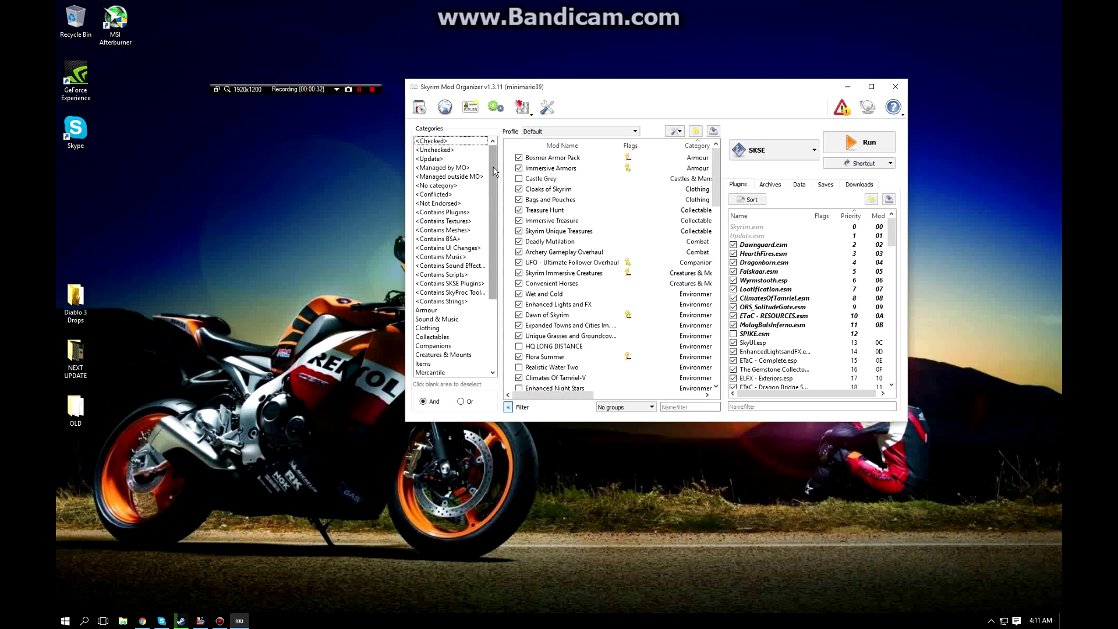
Check Bosmer Armor Pack and Skyrim Immersive Creatures for conflicts, then show the Tools menu
left_click(630, 159)
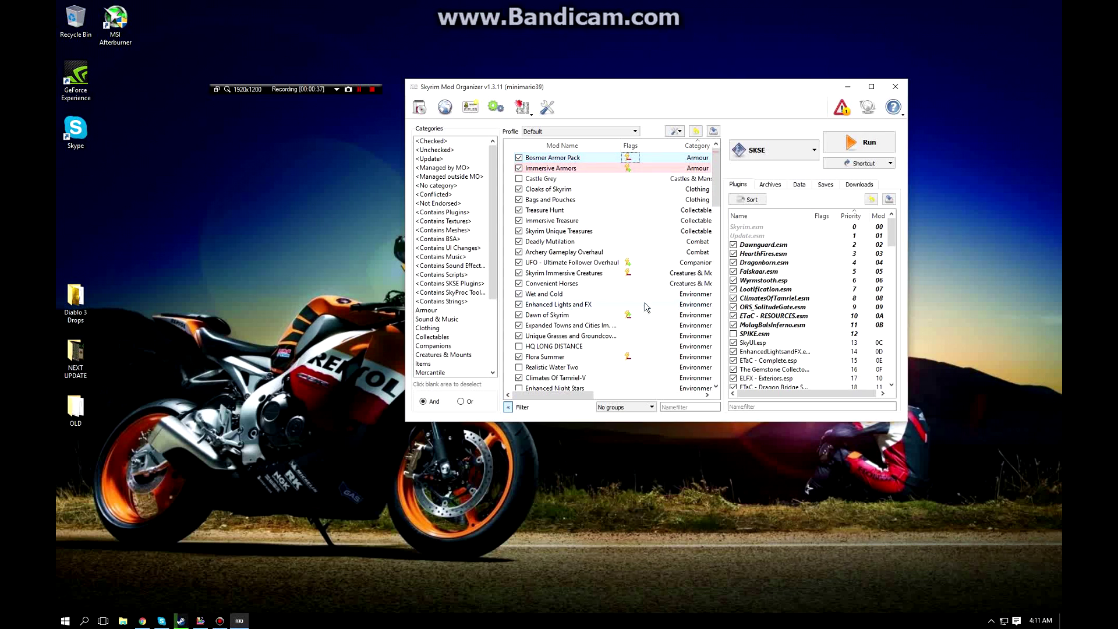
left_click(631, 274)
scroll(633, 276, "down", 5)
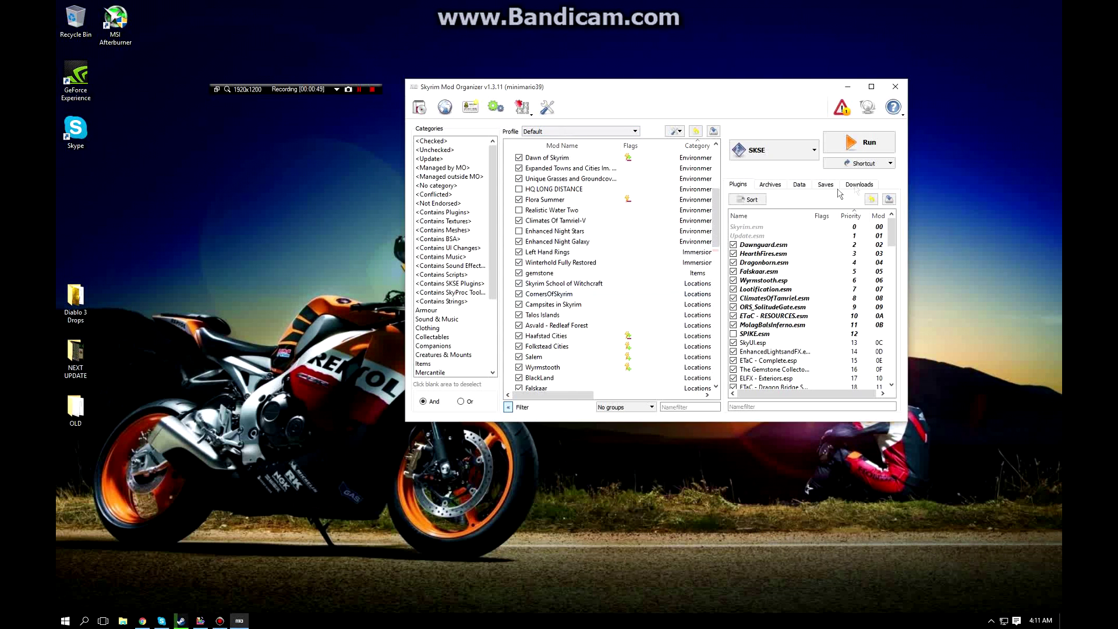
scroll(665, 223, "down", 15)
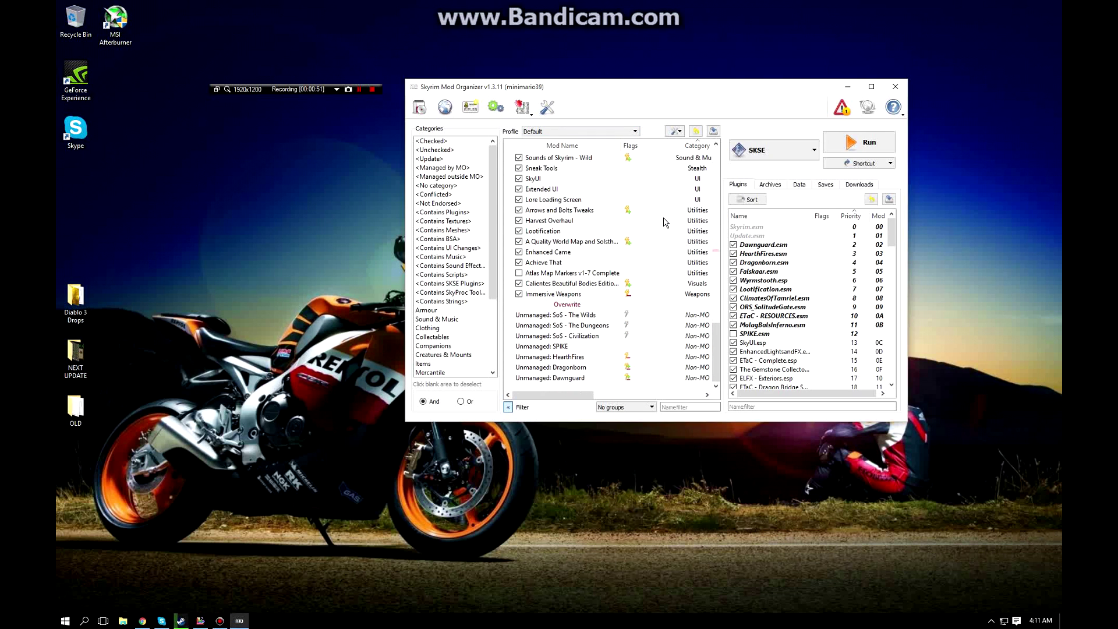
scroll(664, 221, "up", 15)
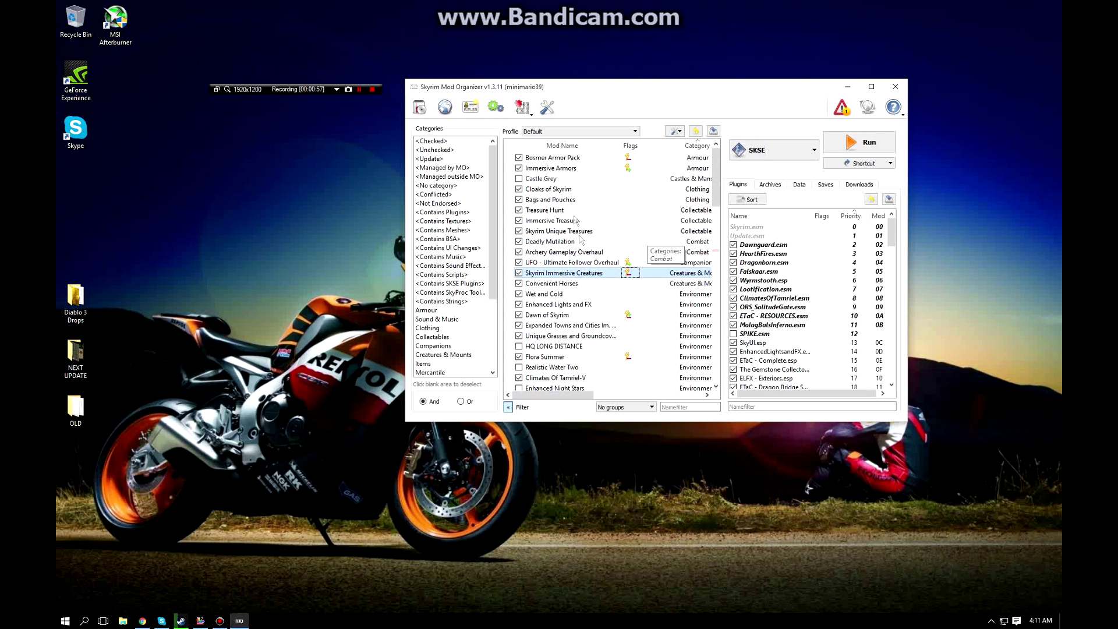
left_click(519, 110)
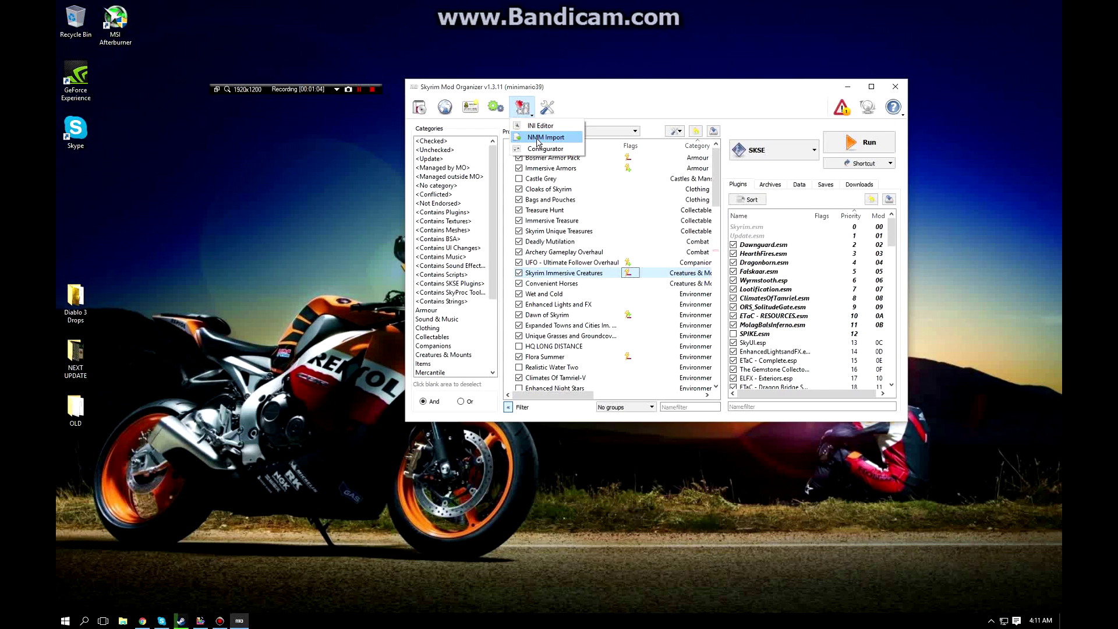
Close the Tools menu, scroll the mod list, and show the executables dropdown beside Run
left_click(602, 118)
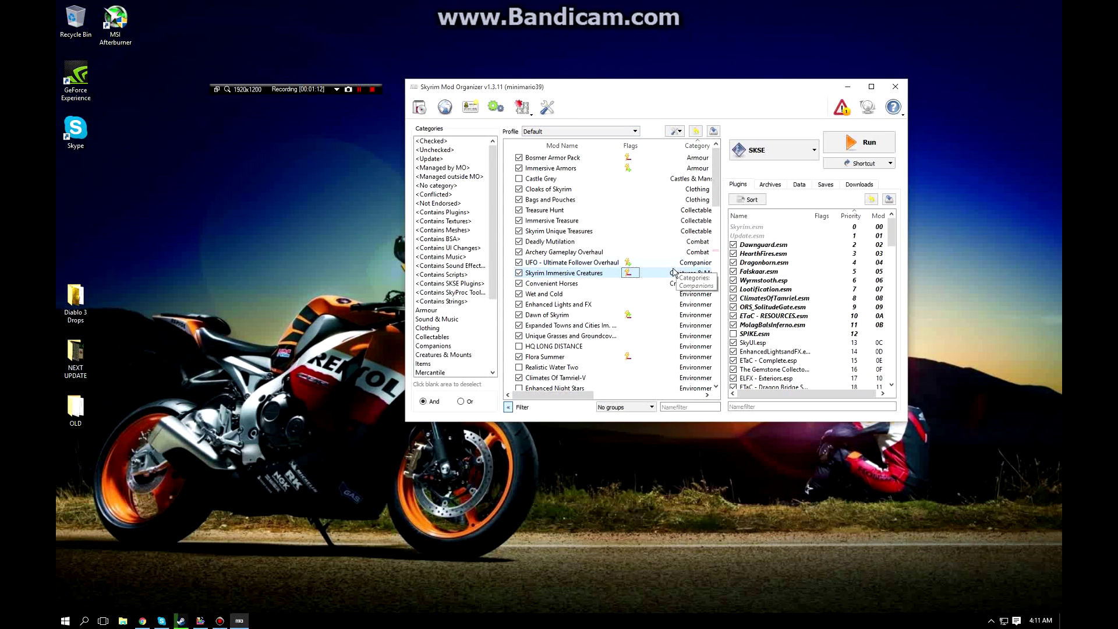
scroll(672, 272, "down", 10)
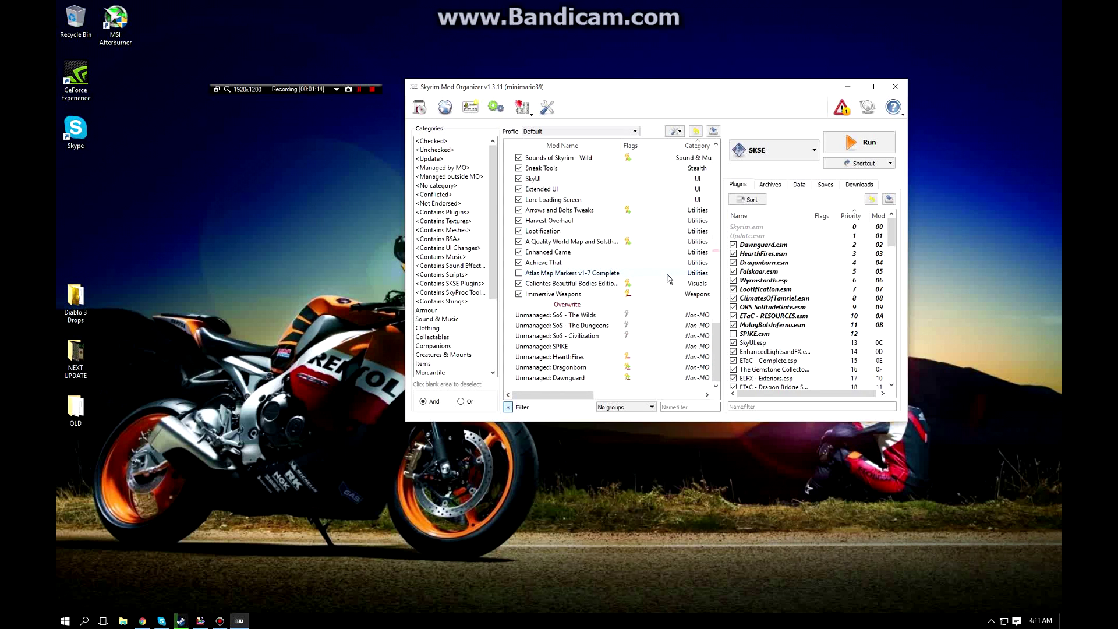
scroll(669, 278, "up", 10)
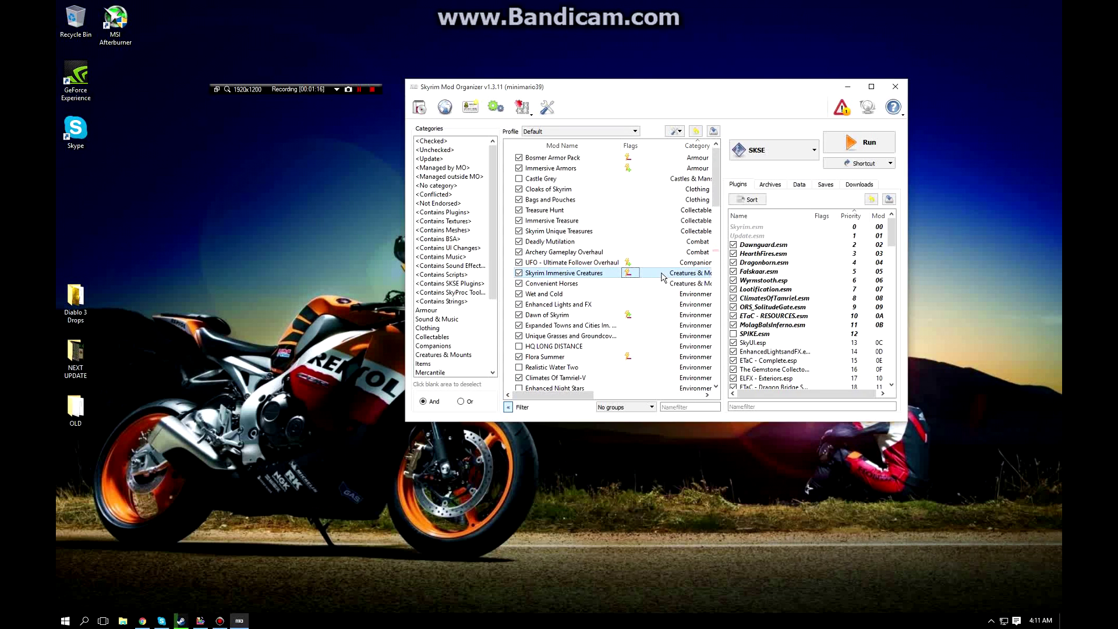
scroll(584, 184, "down", 2)
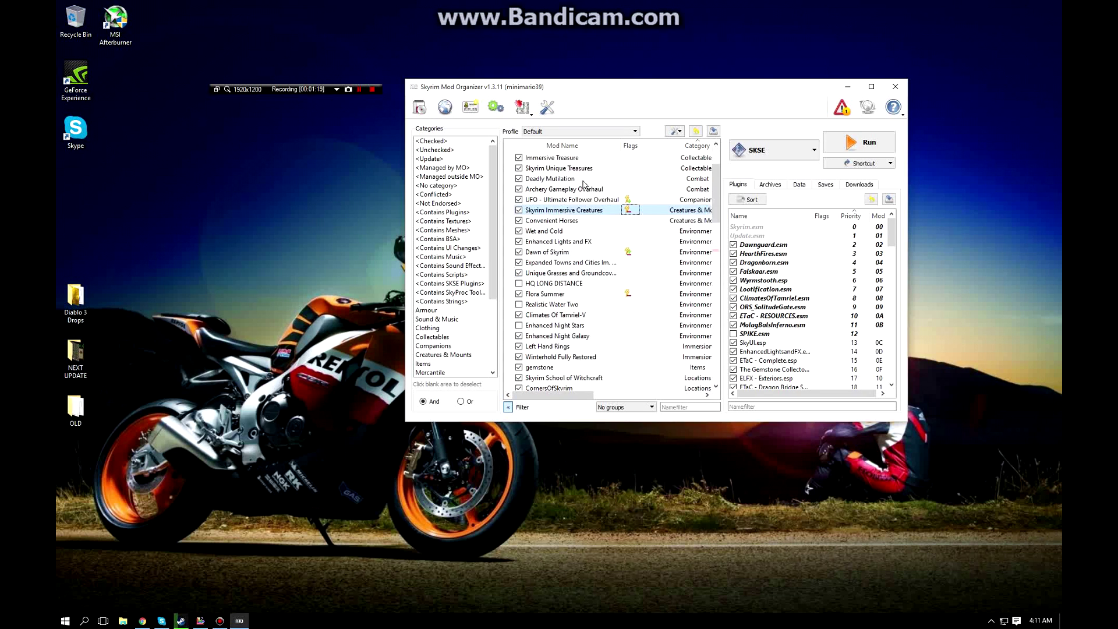
scroll(584, 184, "down", 8)
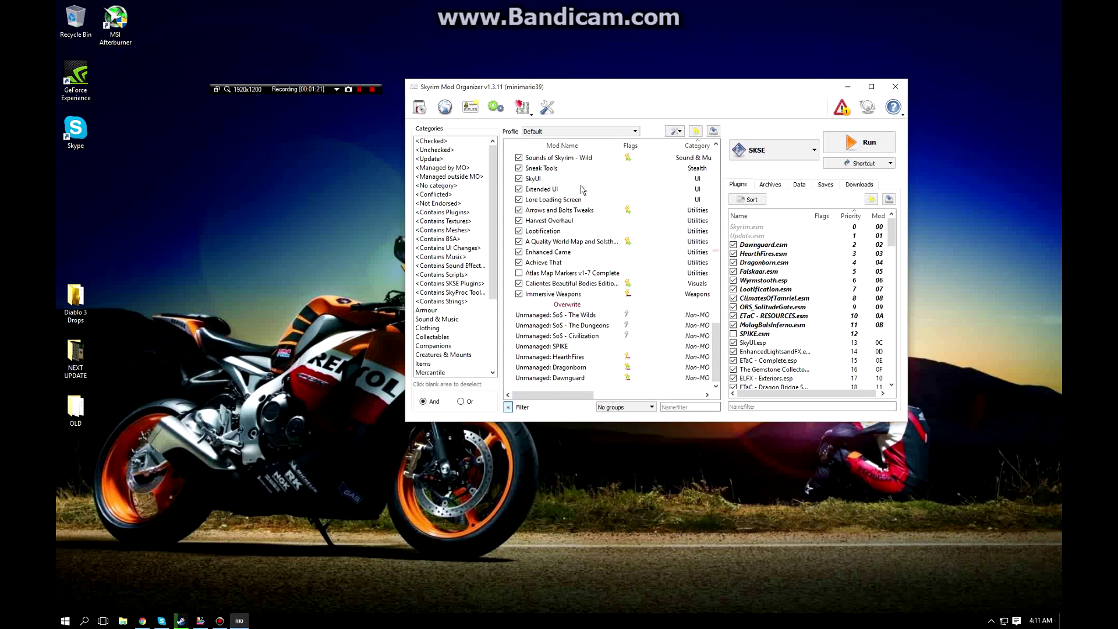
scroll(583, 190, "up", 10)
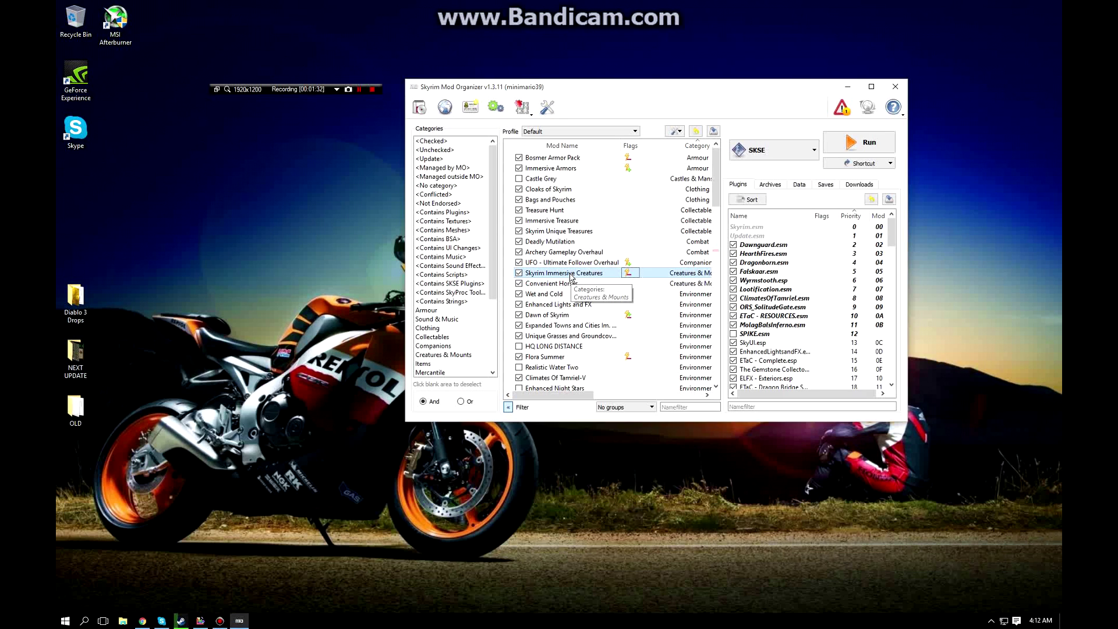
left_click(800, 149)
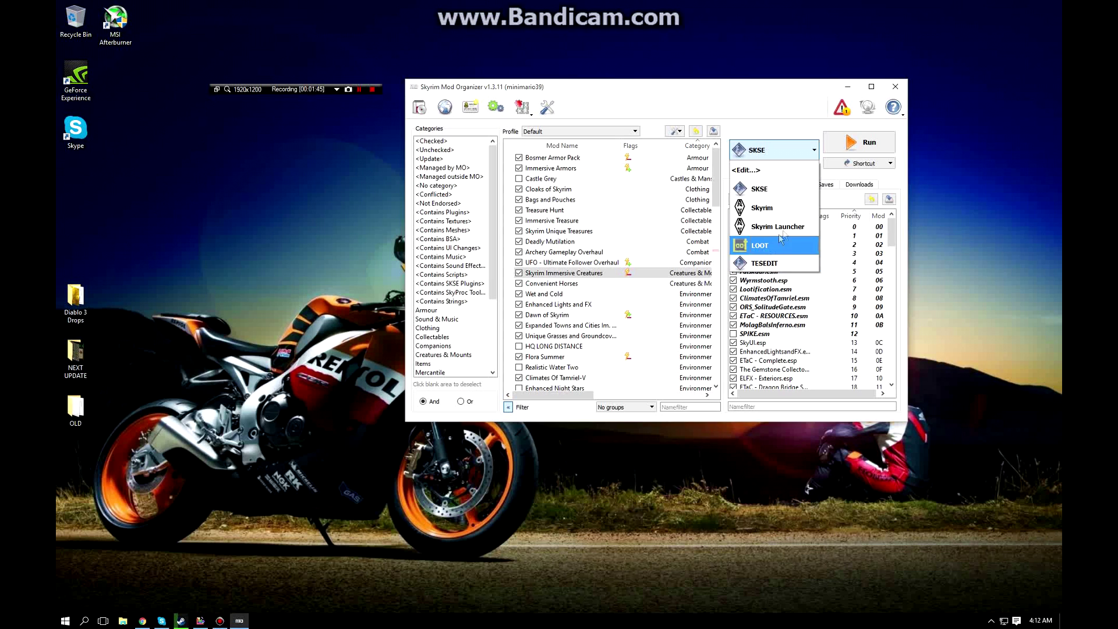
Close the executable list with SKSE kept and scroll through the plugin load order
left_click(839, 202)
scroll(820, 256, "down", 7)
scroll(819, 264, "down", 20)
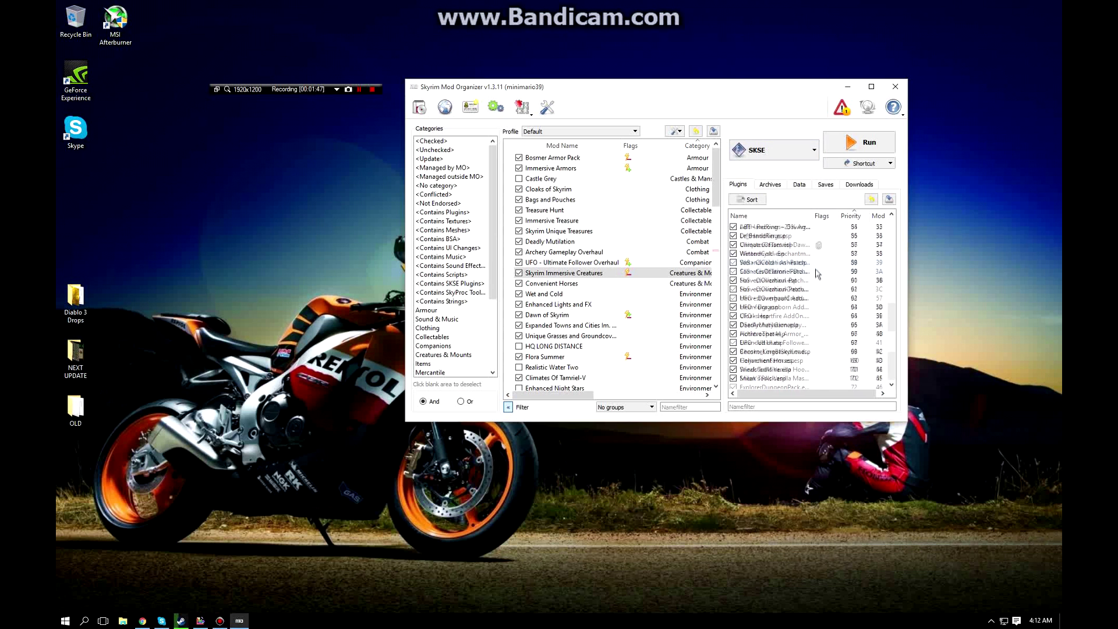
scroll(818, 271, "up", 20)
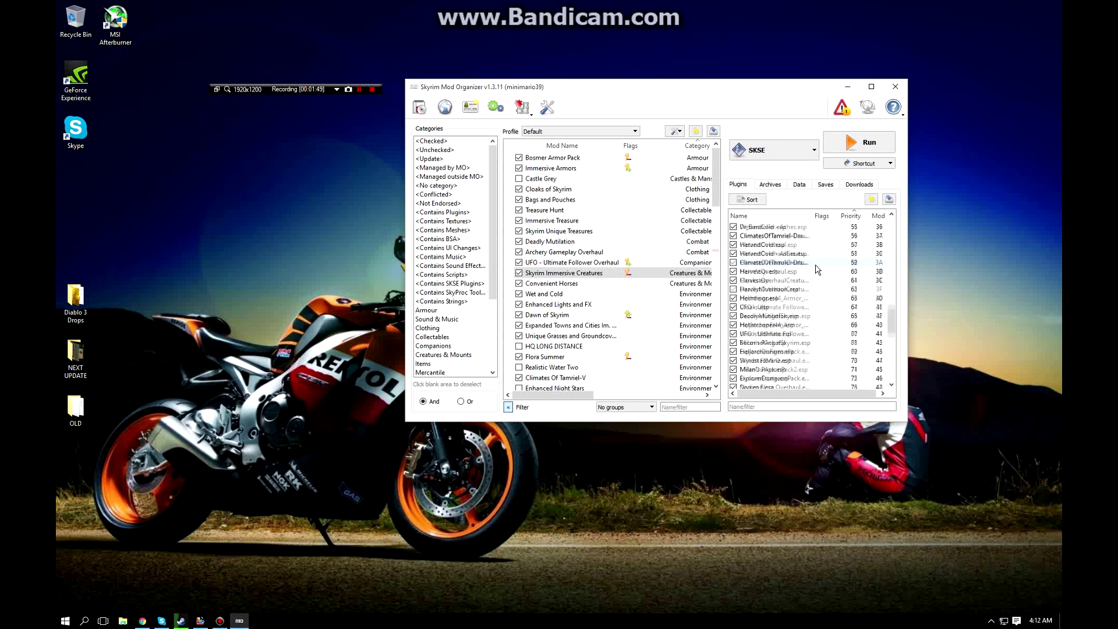
scroll(821, 265, "down", 20)
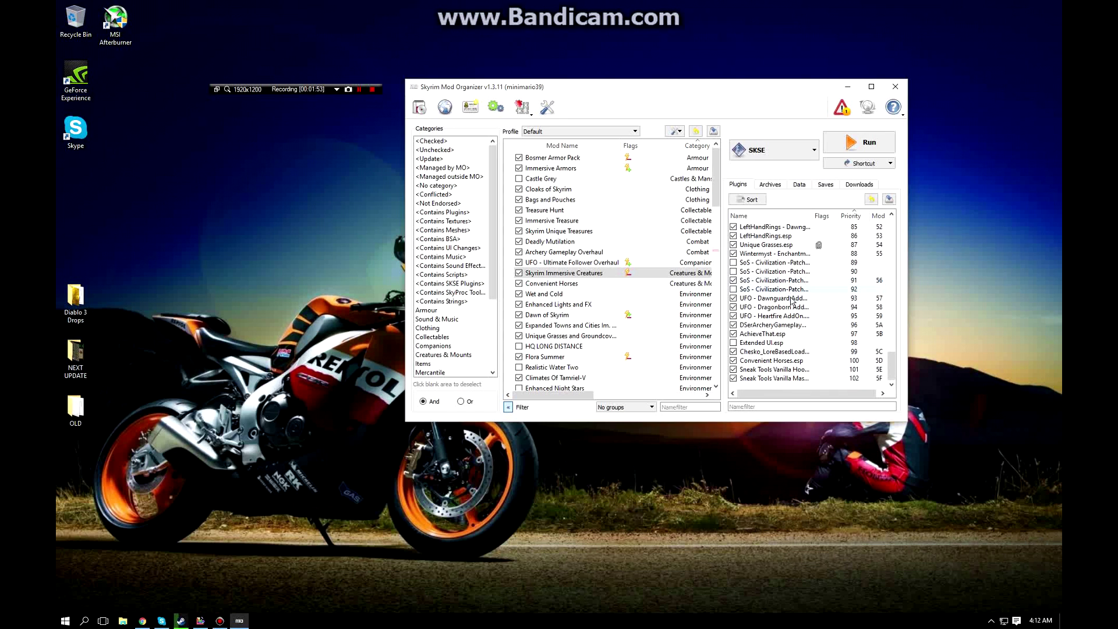
Reopen the executable dropdown twice, closing it each time with SKSE still chosen
mouse_move(792, 301)
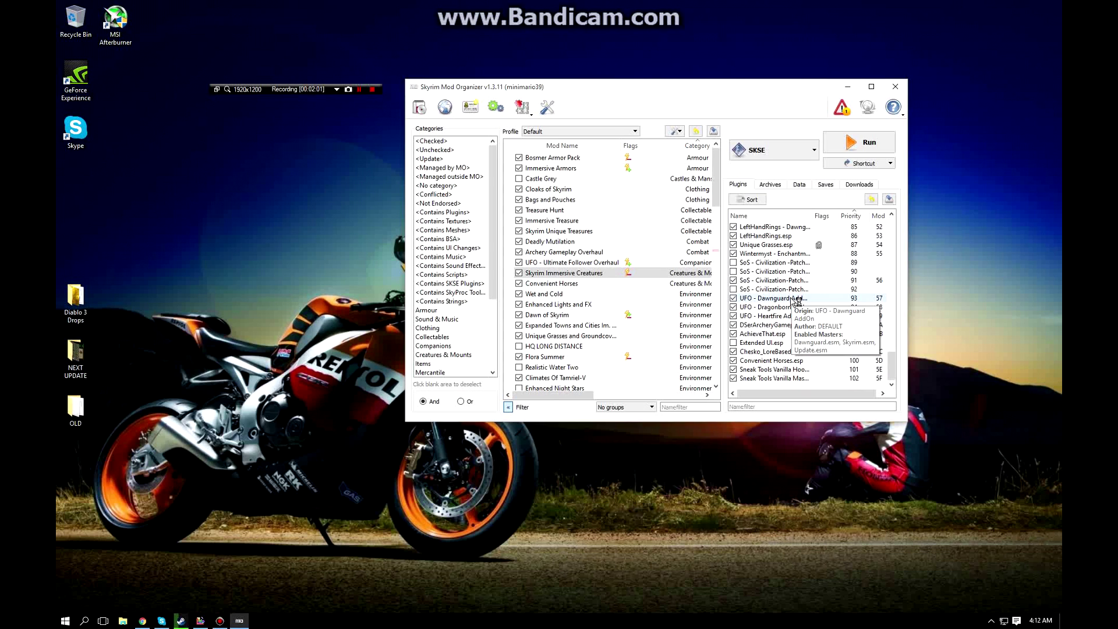
left_click(774, 150)
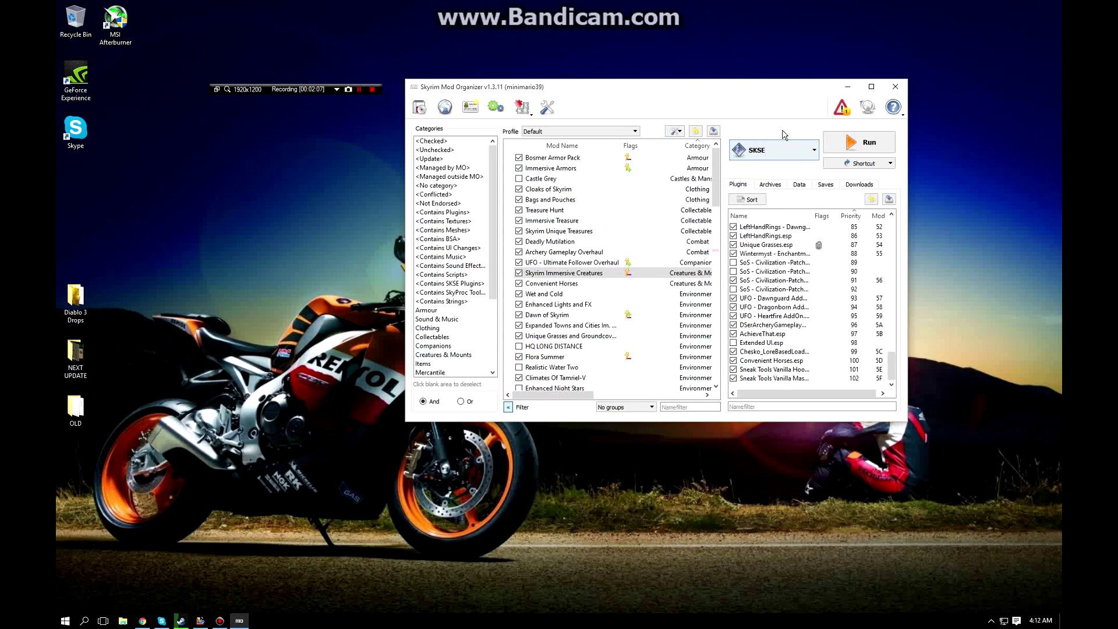
left_click(768, 150)
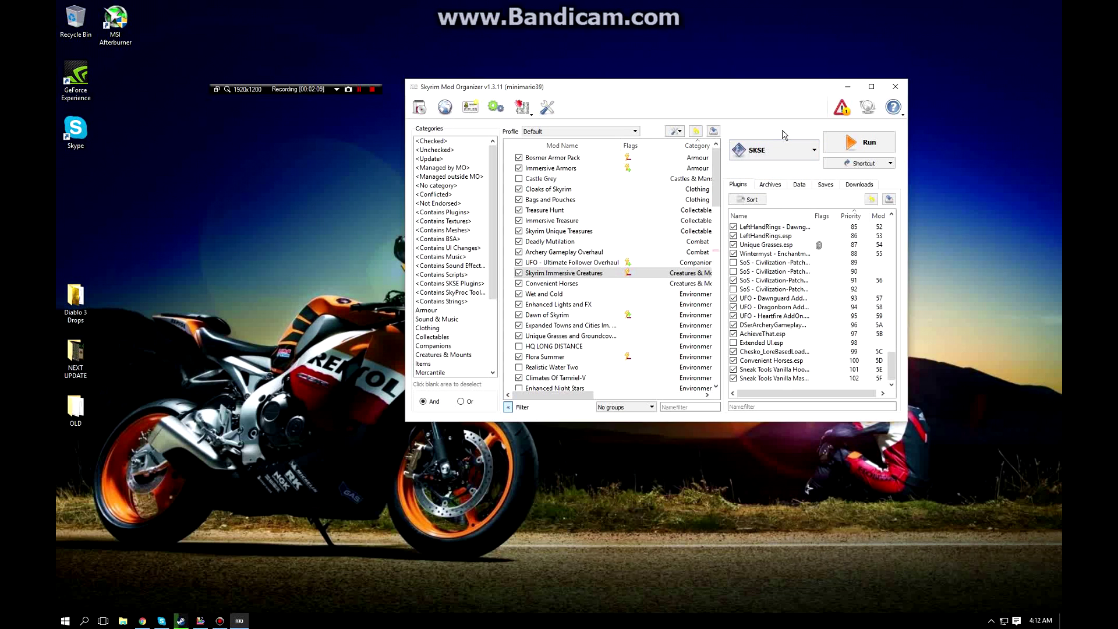
left_click(764, 160)
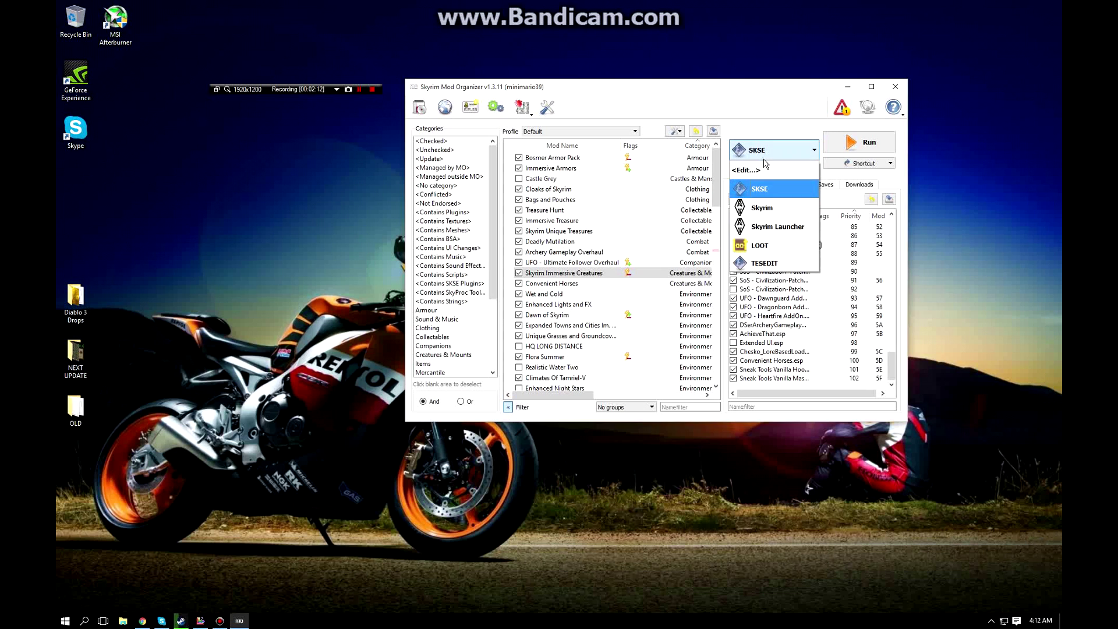
left_click(758, 124)
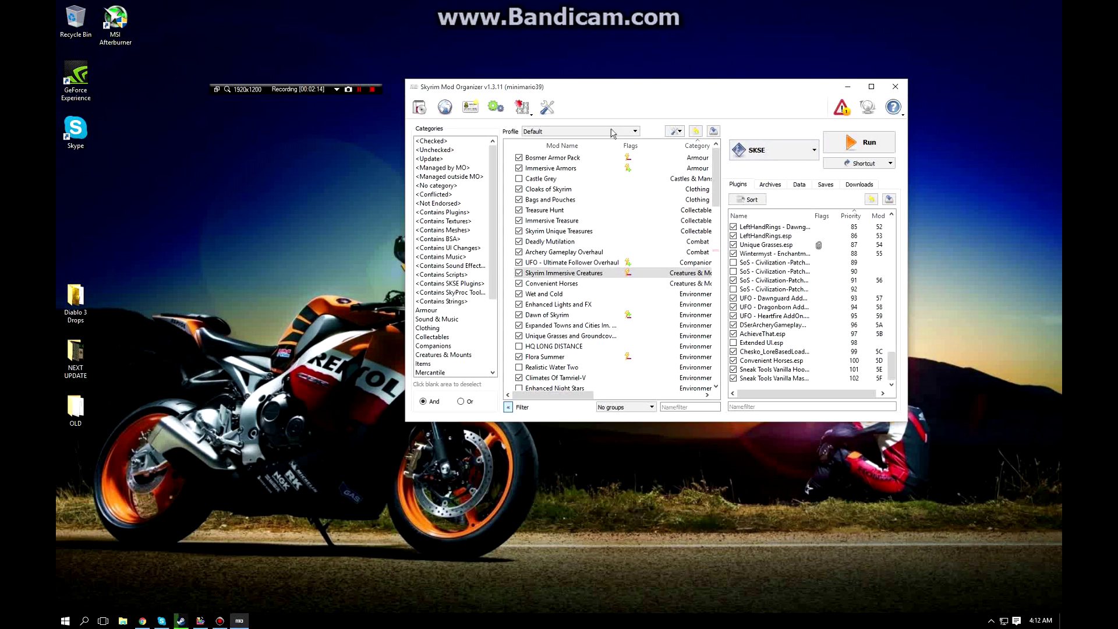
left_click(494, 110)
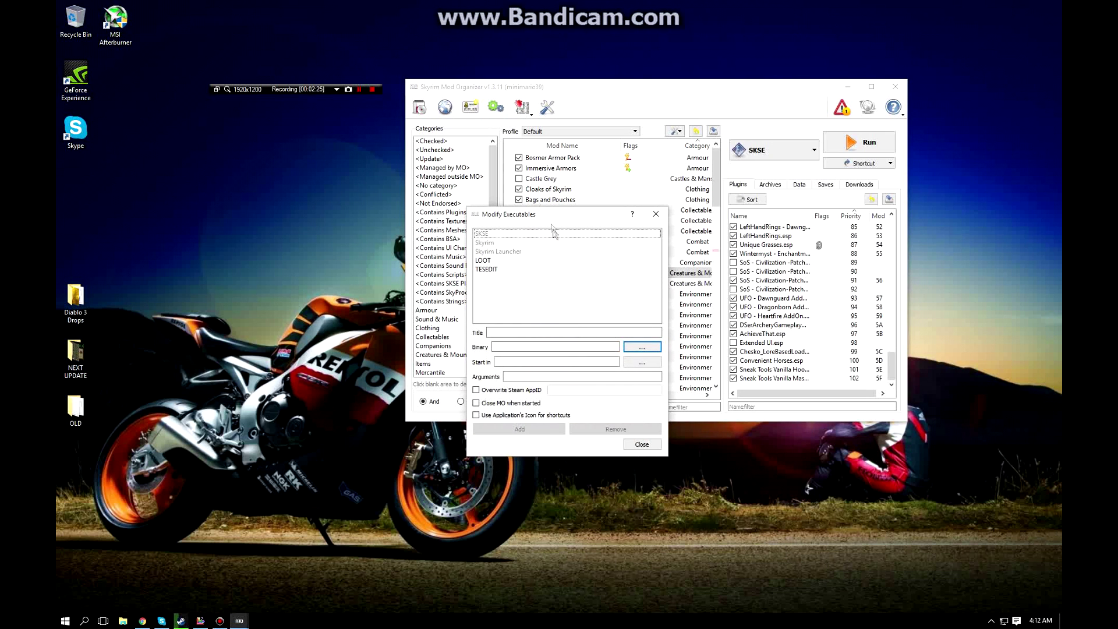
left_click_drag(595, 216, 703, 37)
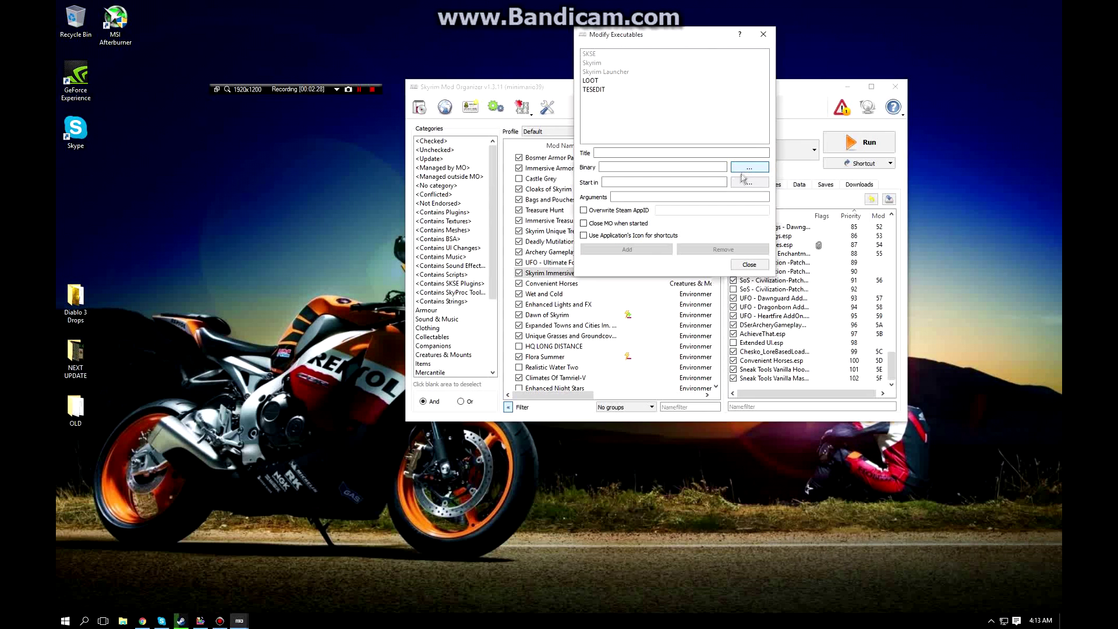
left_click(744, 169)
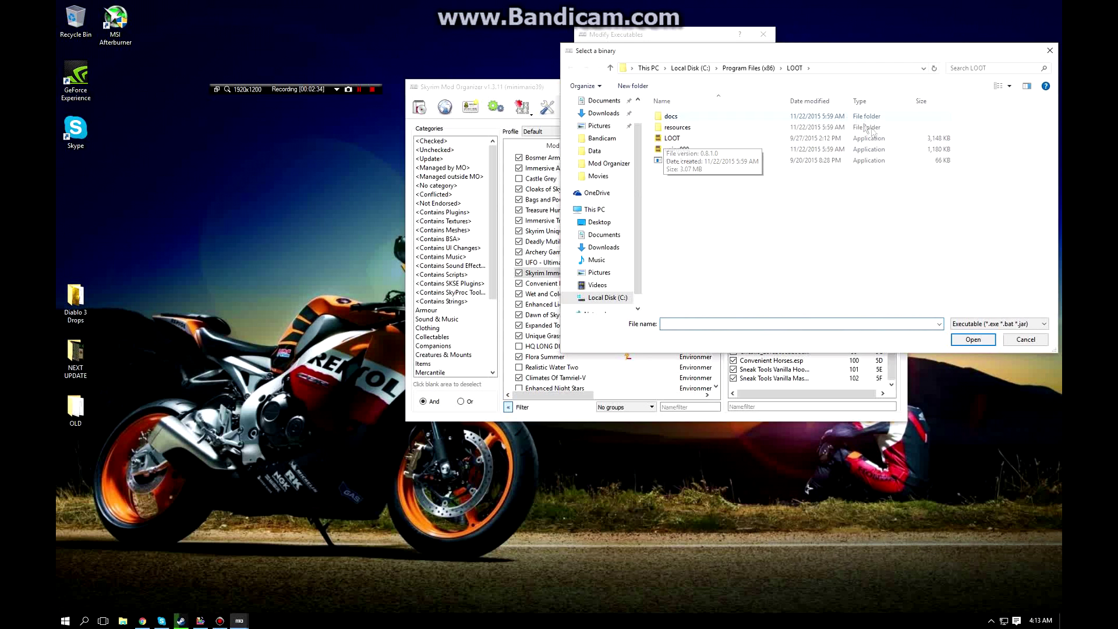
key("Escape")
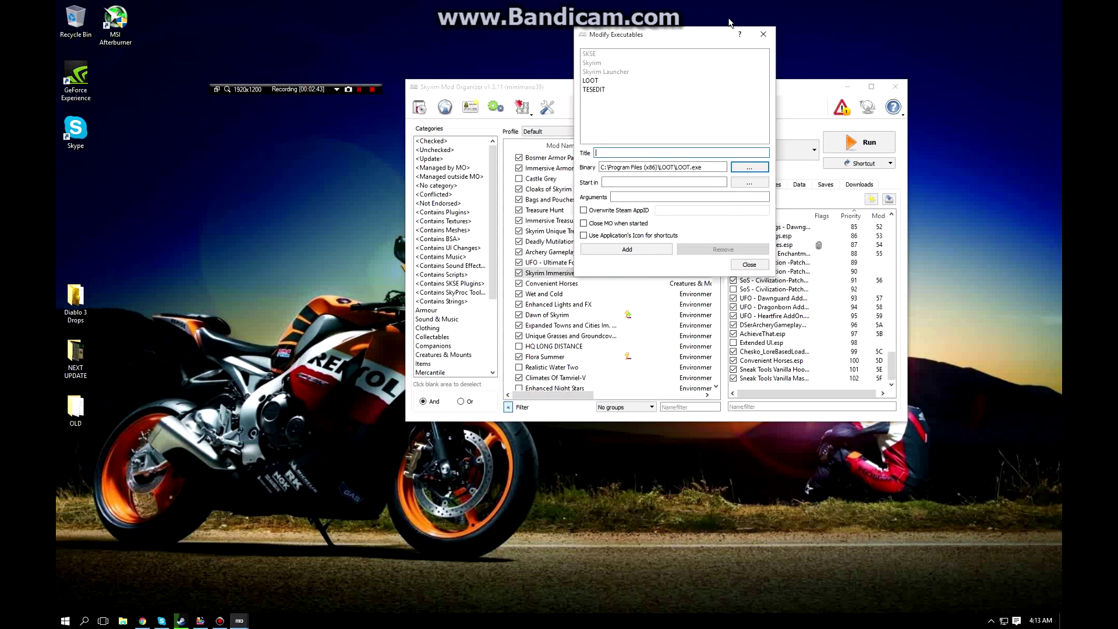
left_click(762, 35)
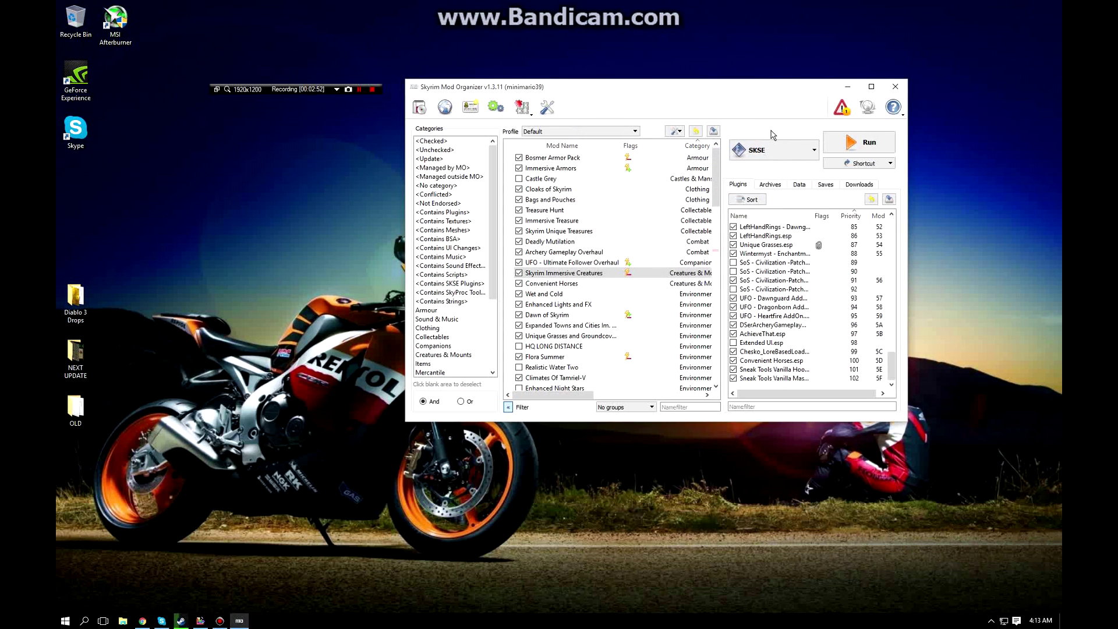
left_click(772, 151)
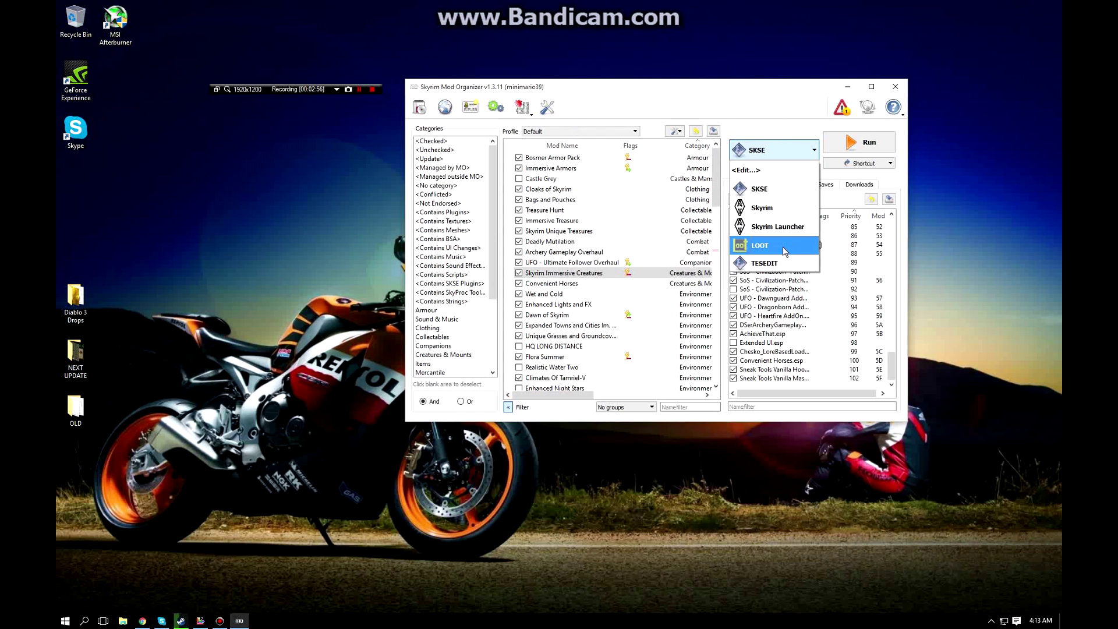
Select LOOT as the launch target, run it, and unlock Mod Organizer while it runs
left_click(782, 246)
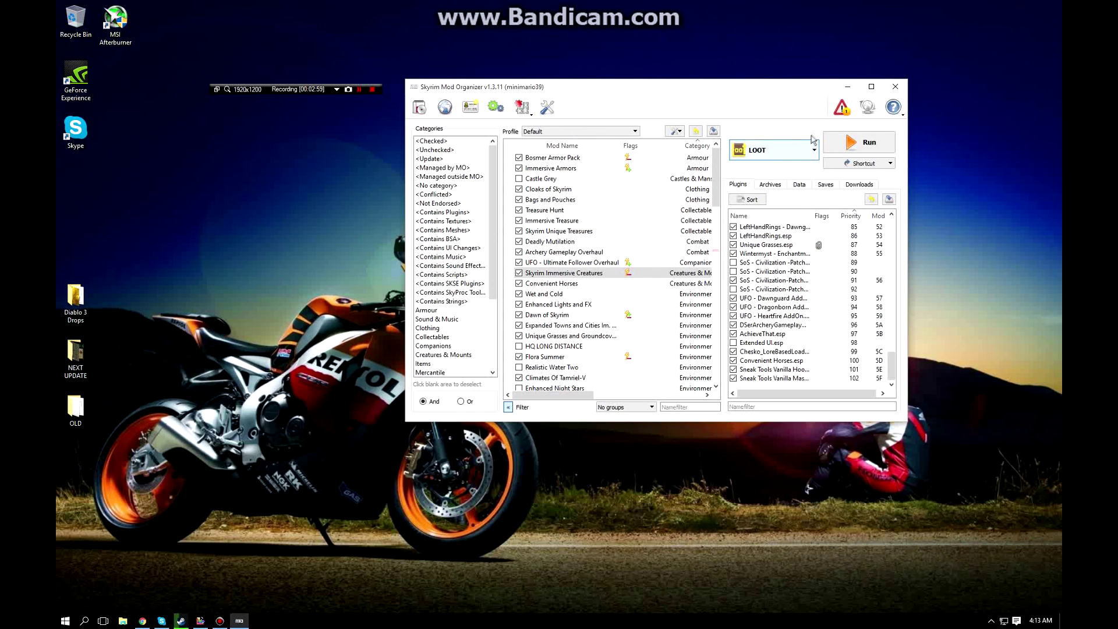
left_click(853, 143)
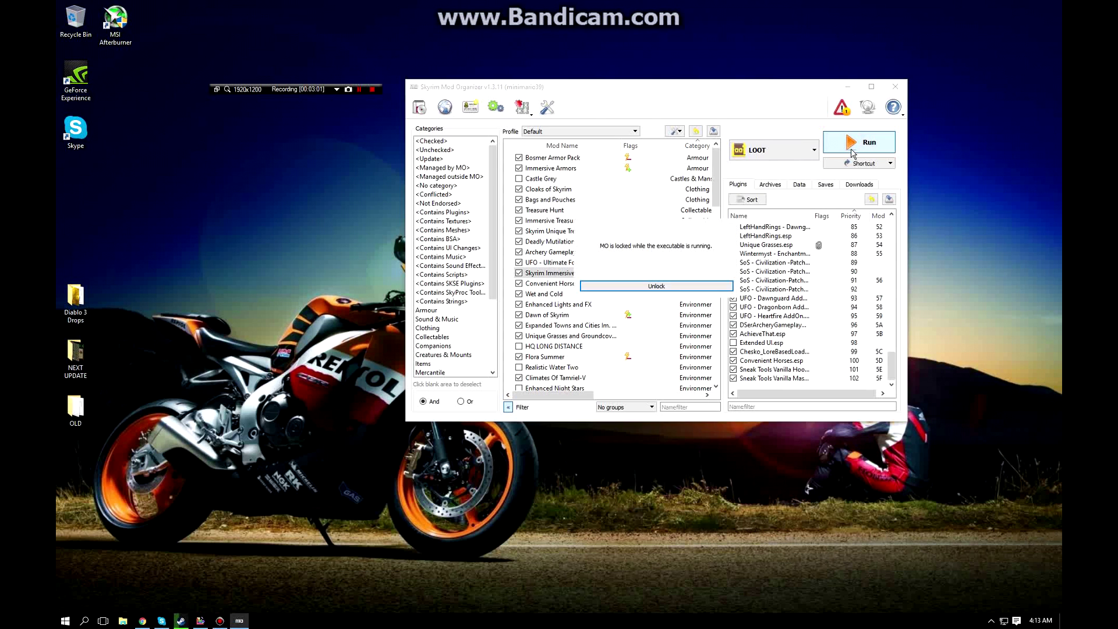
left_click(626, 286)
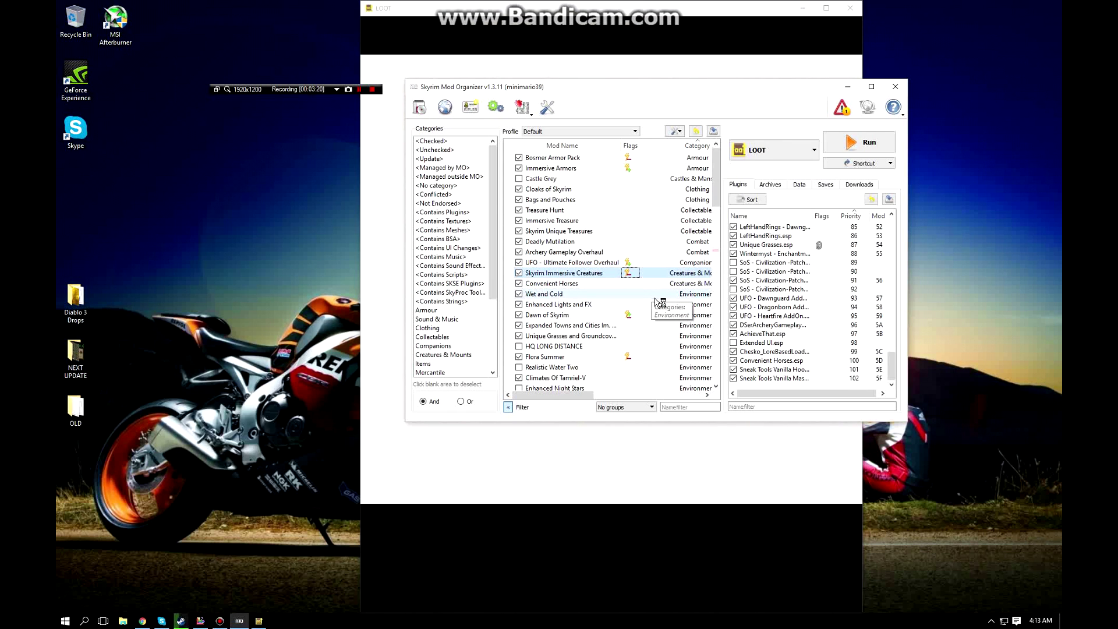
Bring the LOOT window in front of Mod Organizer to view its load-order report
left_click(760, 10)
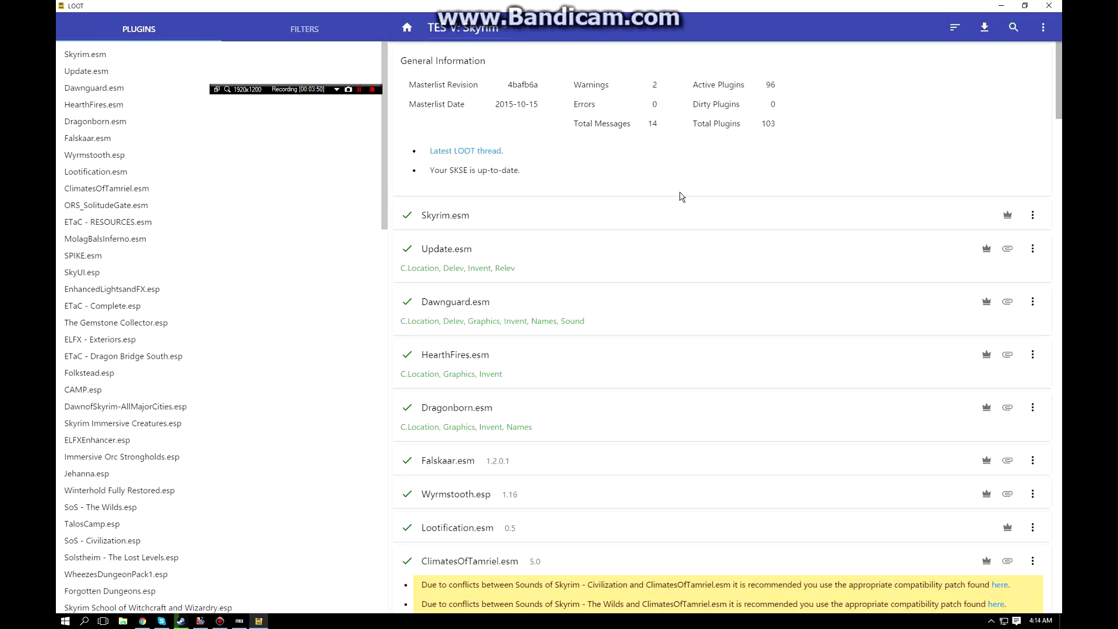
Scroll LOOT's plugin cards, highlight the 0 dirty plugins statistic, and unmaximize the window
scroll(687, 198, "down", 7)
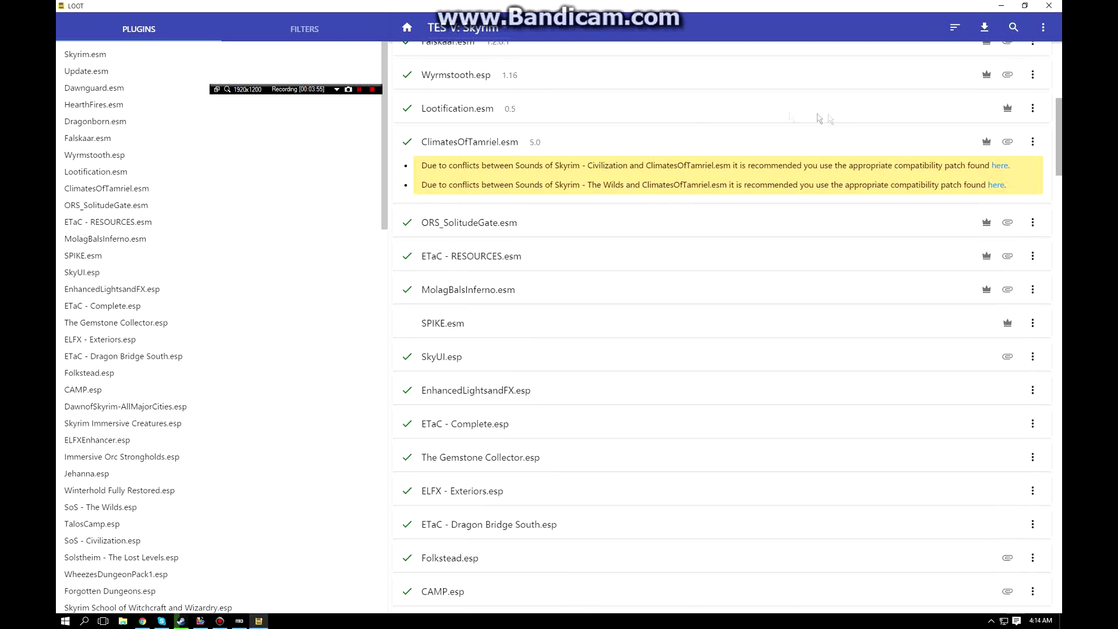
scroll(856, 224, "down", 20)
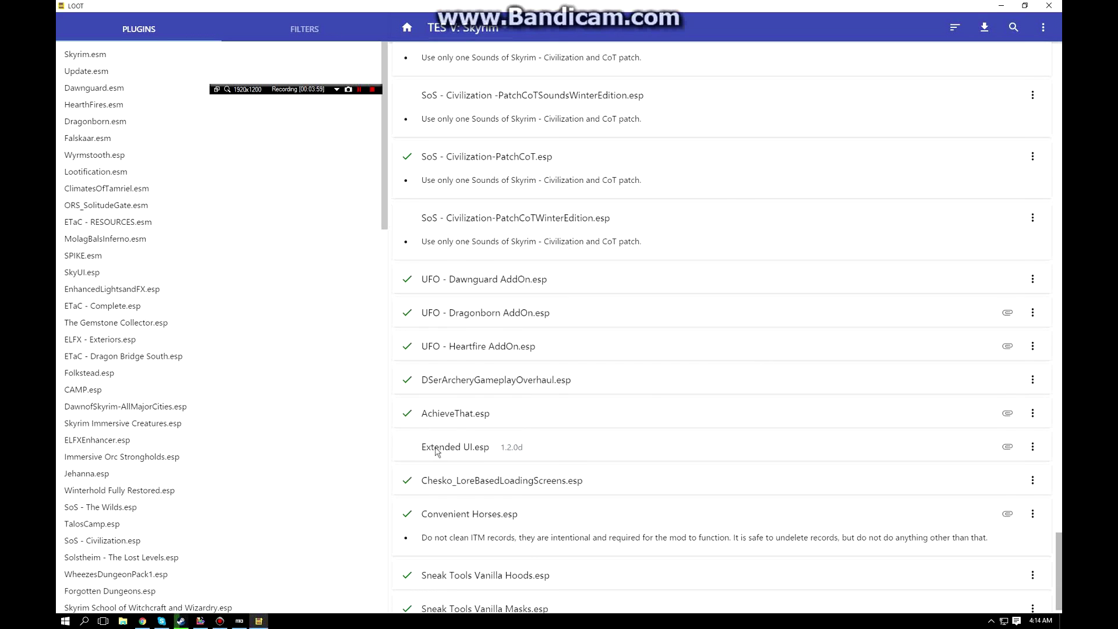
scroll(548, 454, "down", 1)
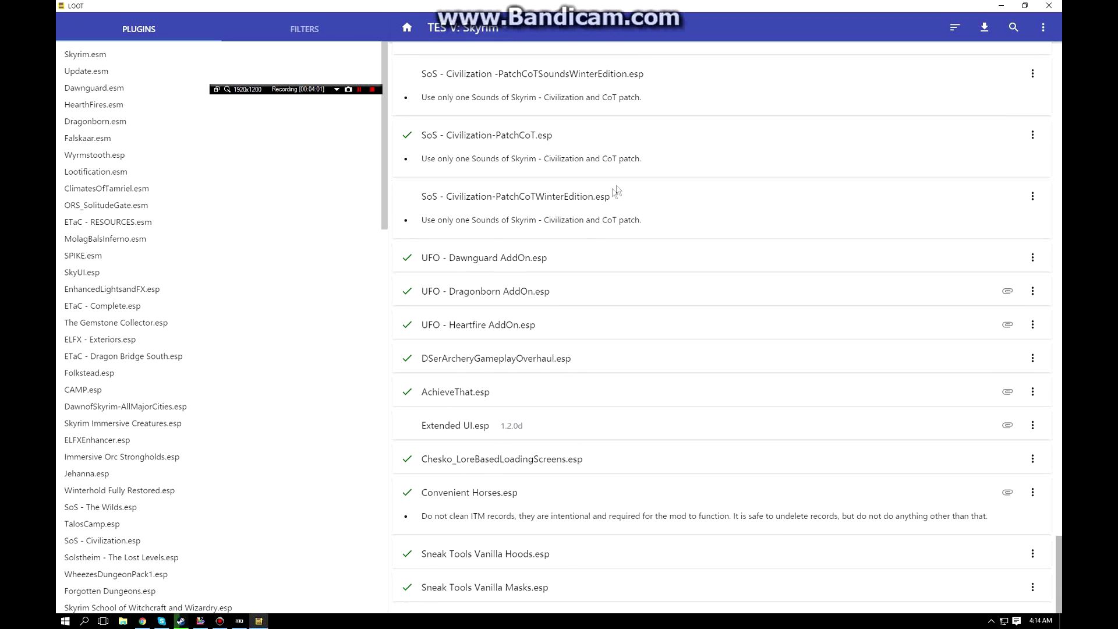
scroll(635, 152, "up", 15)
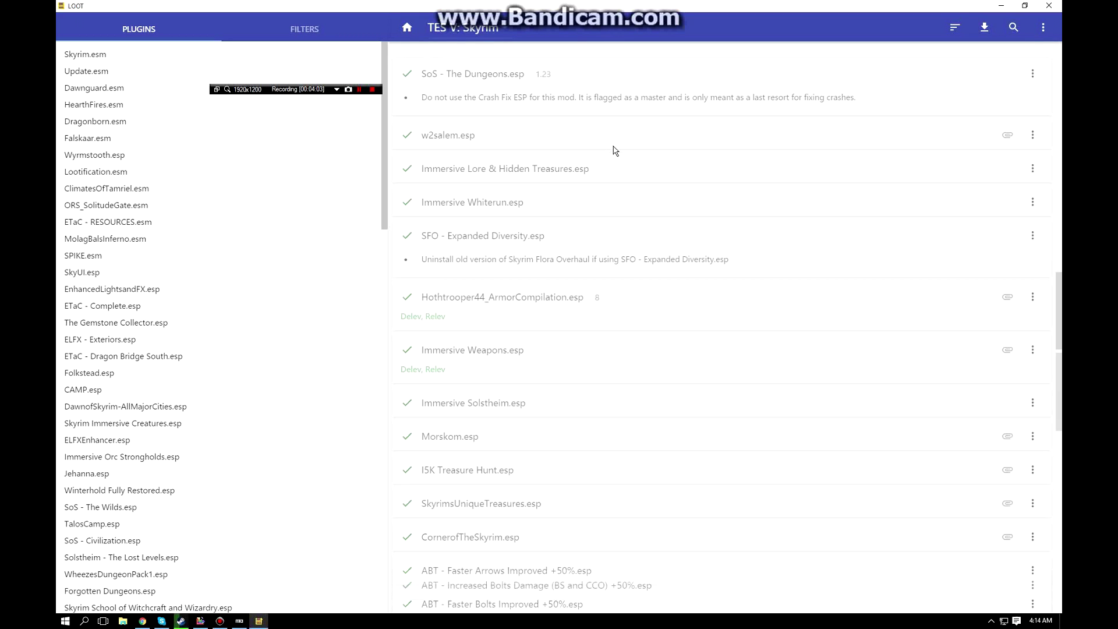
scroll(614, 150, "up", 15)
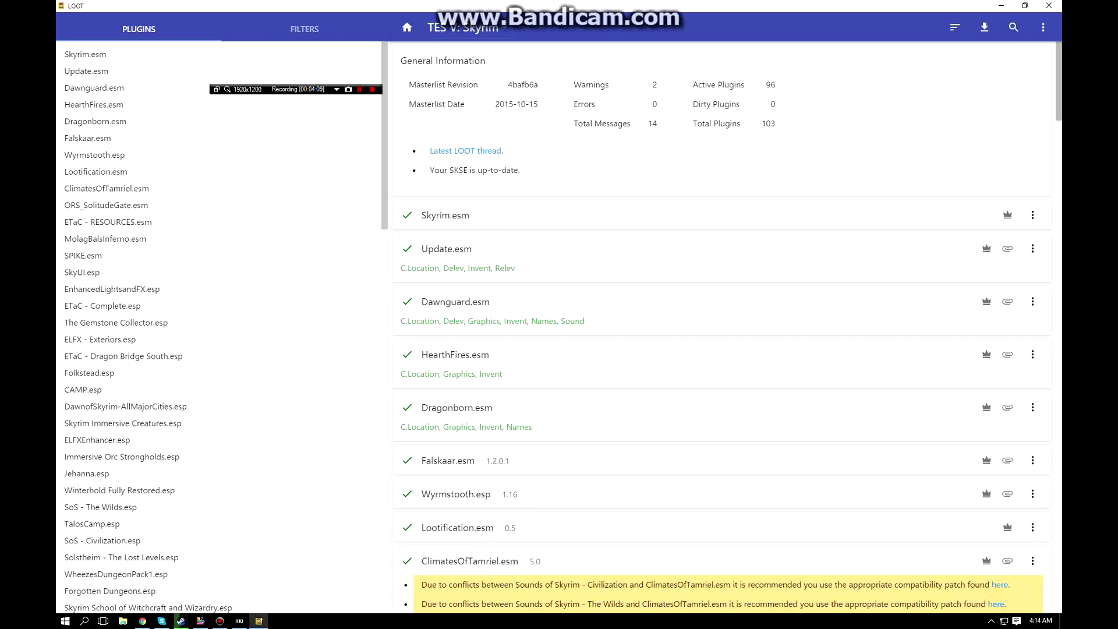
left_click_drag(692, 104, 778, 125)
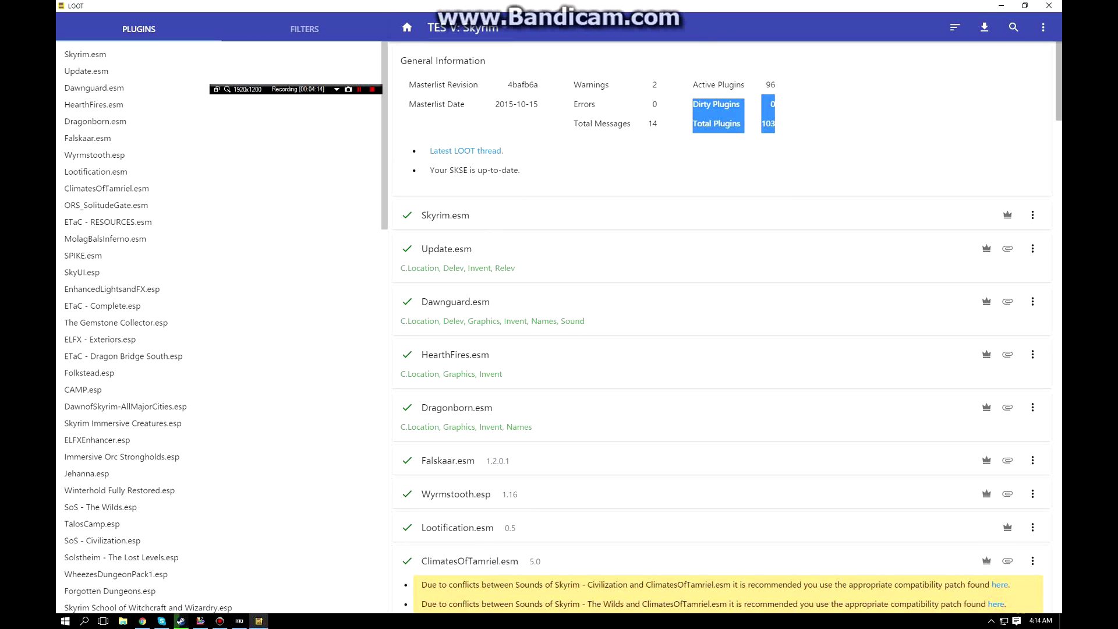
left_click(796, 117)
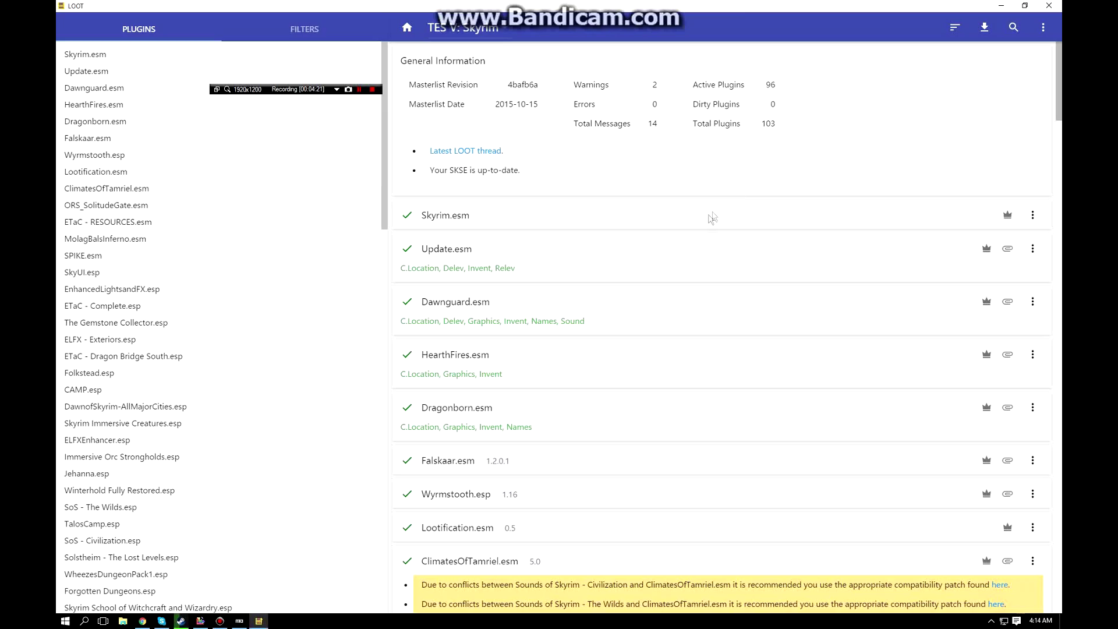
left_click_drag(733, 7, 57, 174)
left_click_drag(291, 6, 653, 5)
Restore the LOOT window to a smaller size and enlarge it to show more plugins
double_click(654, 5)
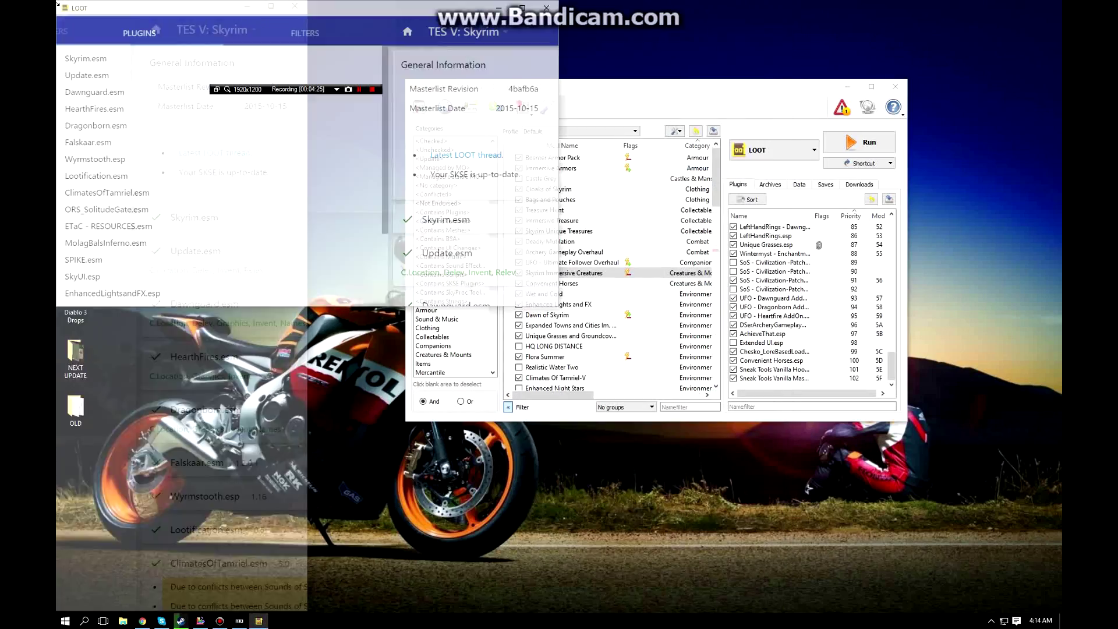
scroll(282, 287, "down", 8)
scroll(434, 273, "down", 8)
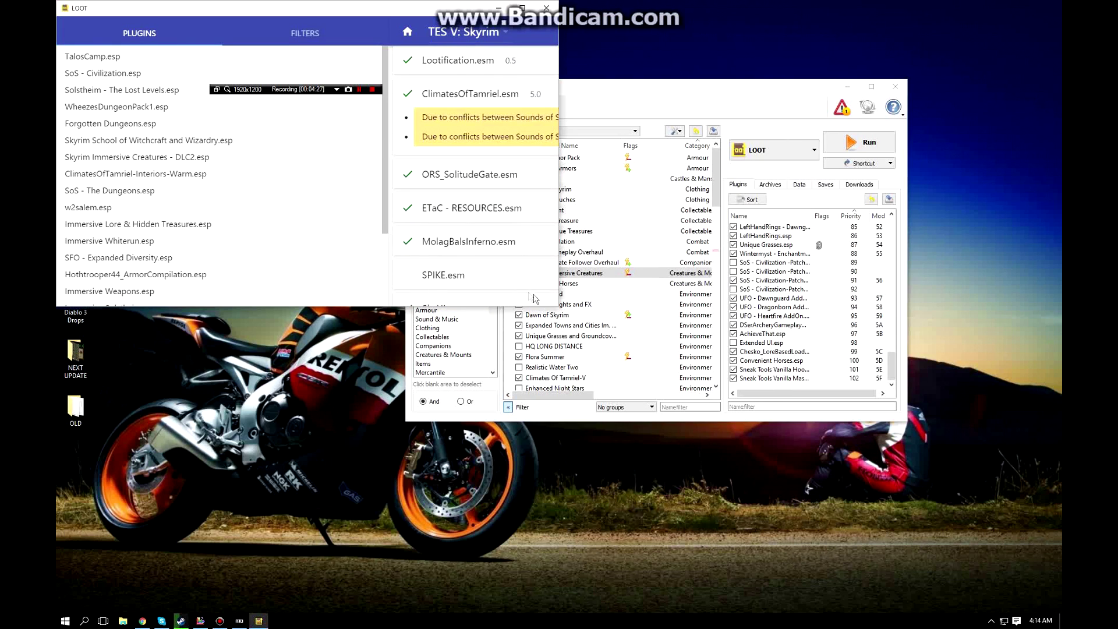
left_click_drag(558, 305, 635, 352)
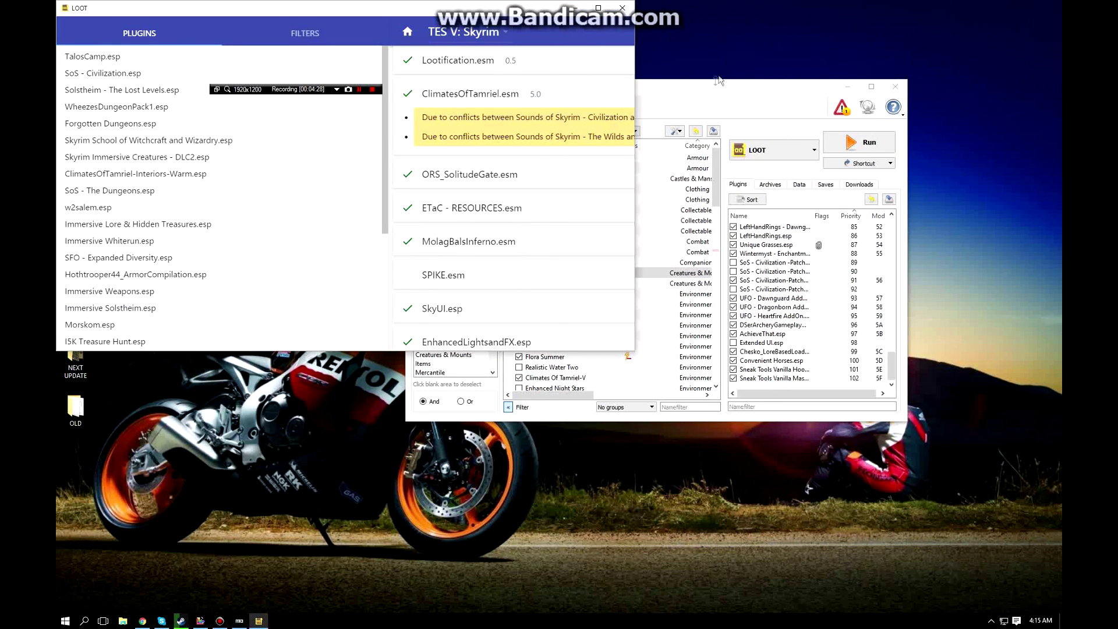
Move Mod Organizer beside LOOT and set TESEDIT as the launch target
left_click_drag(719, 80, 883, 37)
left_click(978, 107)
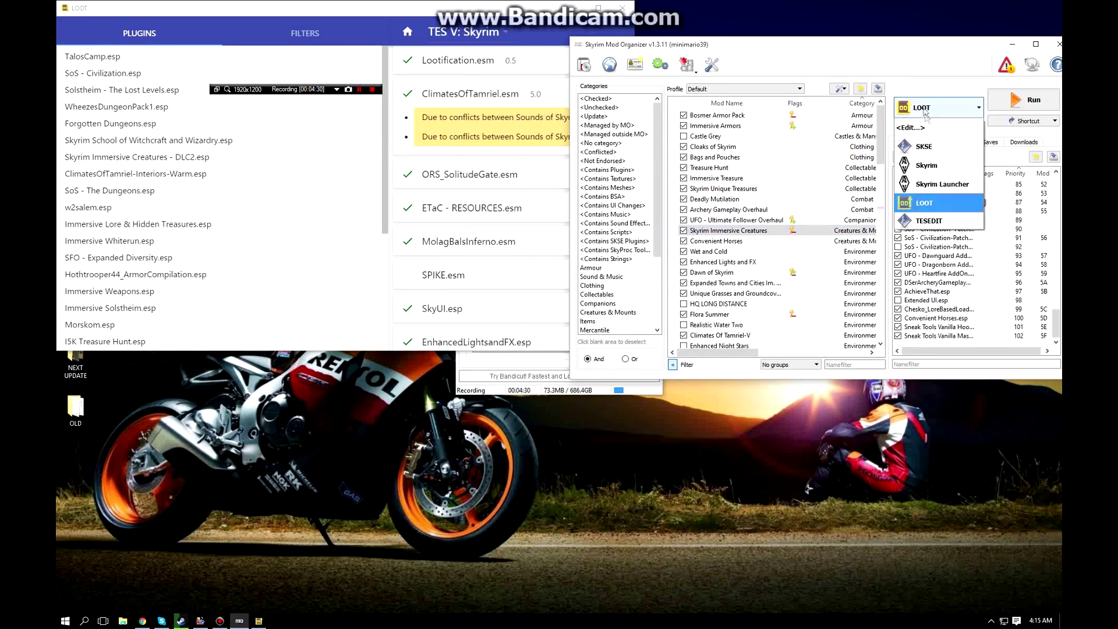
left_click(942, 221)
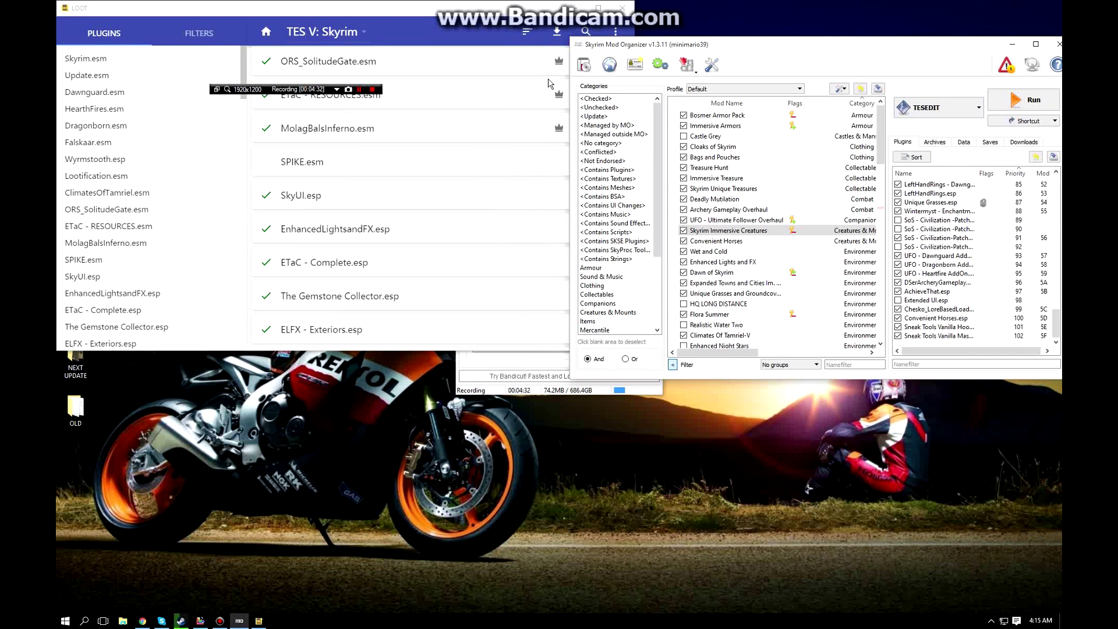
Scroll through LOOT's sorted plugin list, then return to Mod Organizer
left_click(449, 140)
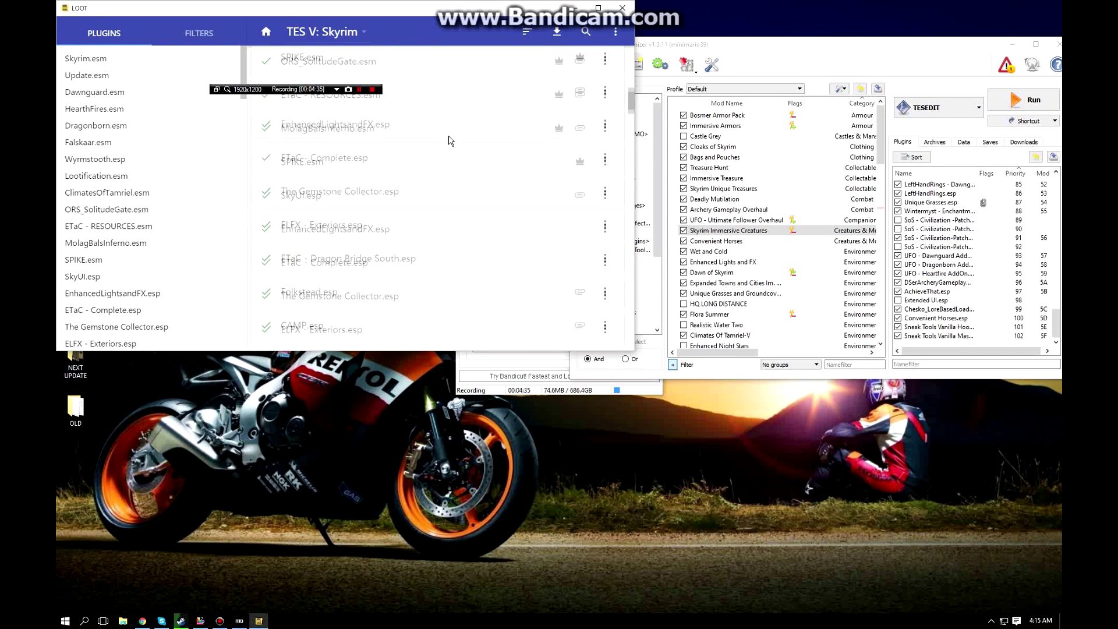
scroll(448, 140, "down", 20)
scroll(401, 199, "down", 3)
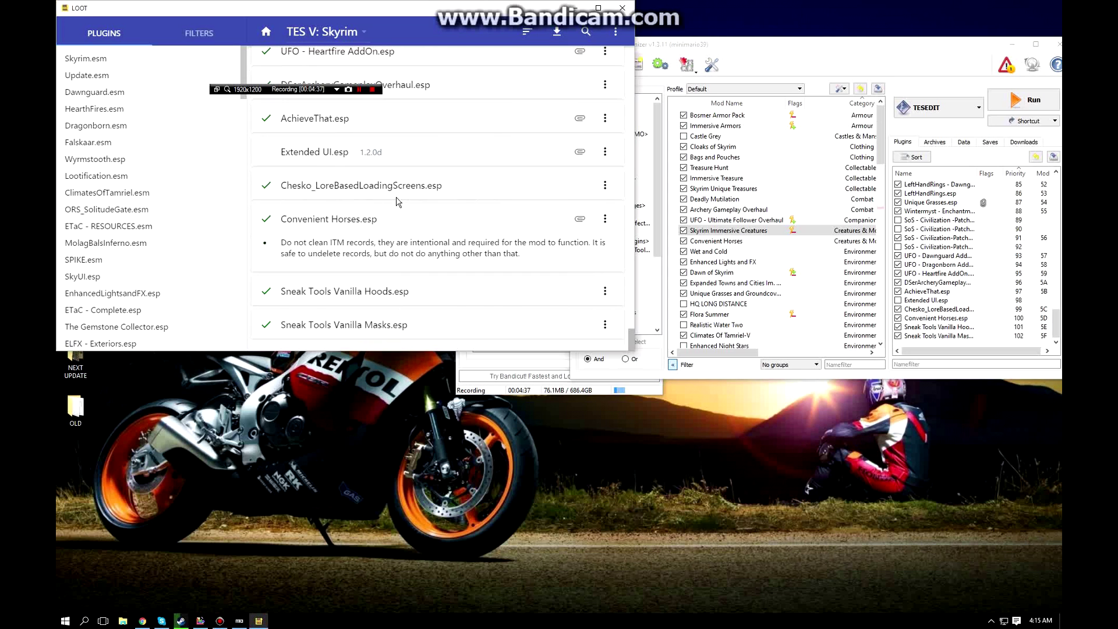
scroll(400, 198, "up", 15)
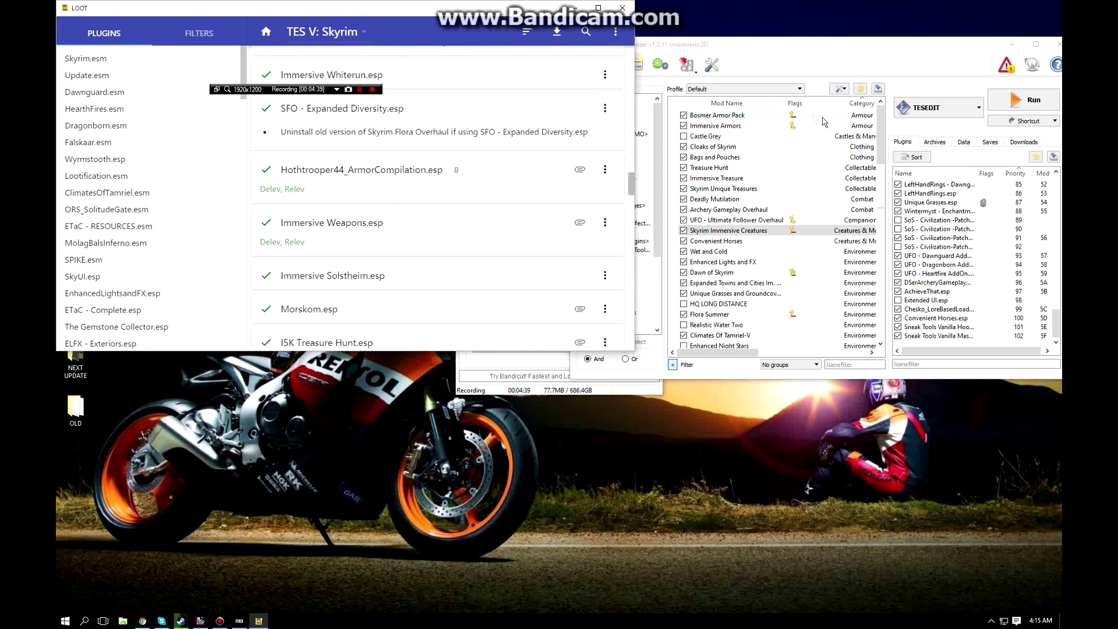
scroll(433, 192, "down", 4)
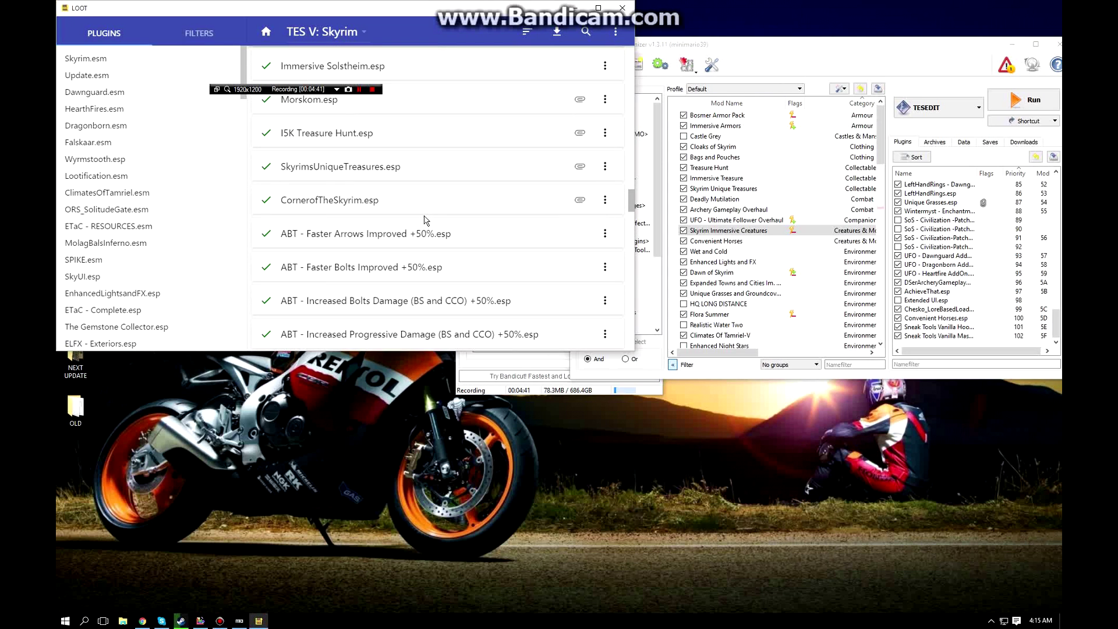
left_click(775, 200)
Run TESEDIT from Mod Organizer and dismiss the executable-not-found error
left_click_drag(927, 52, 754, 51)
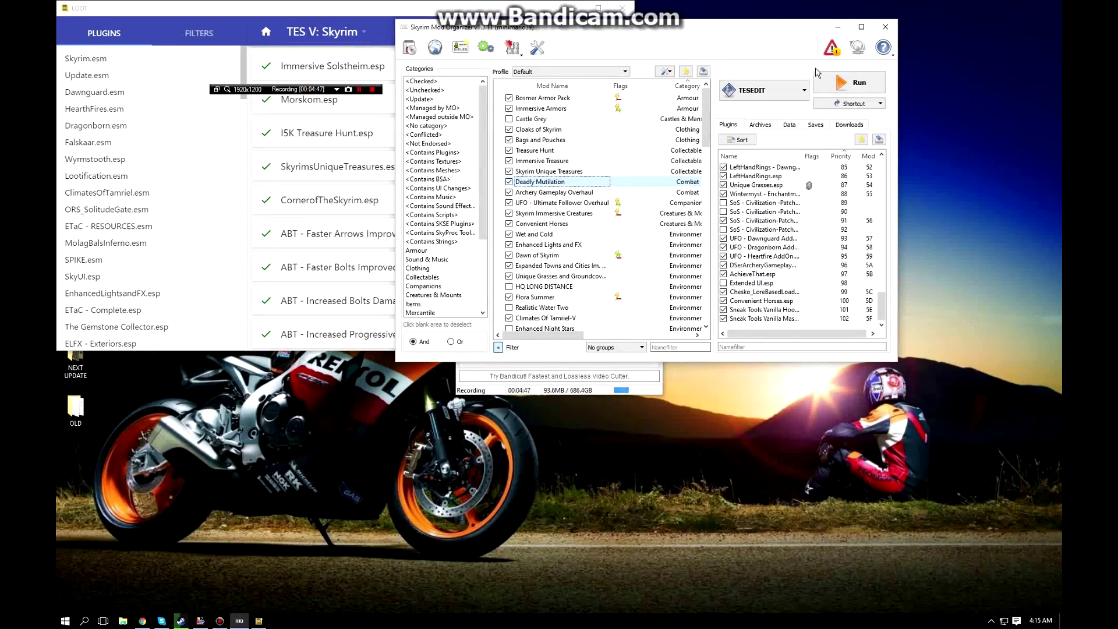
left_click(823, 86)
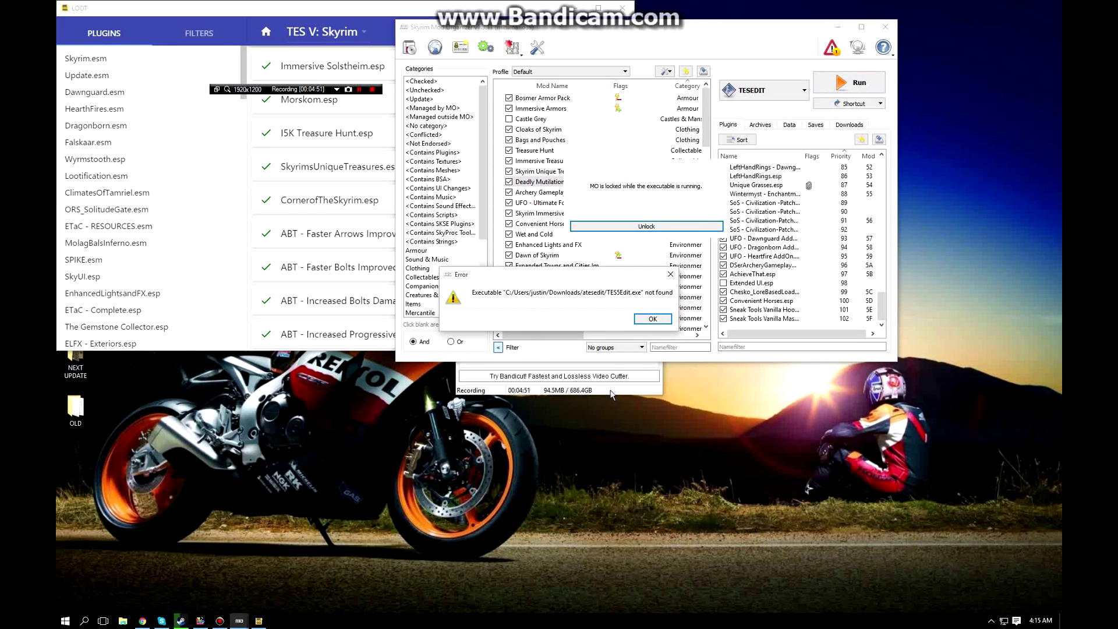
left_click(647, 318)
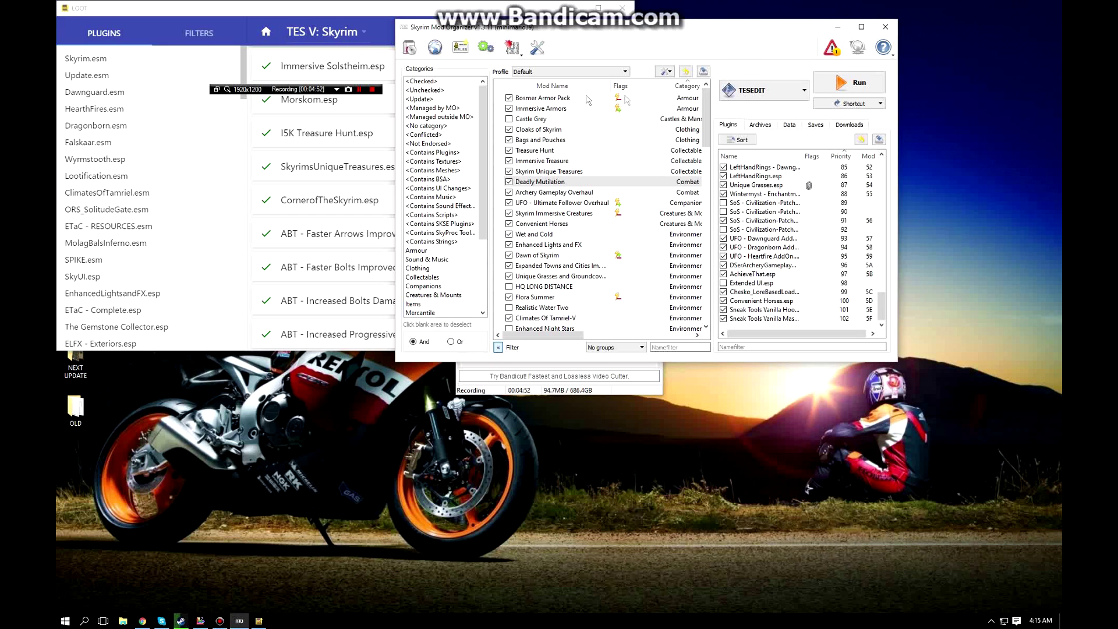
In Modify Executables, select the TESEDIT entry and browse for its binary
left_click(507, 49)
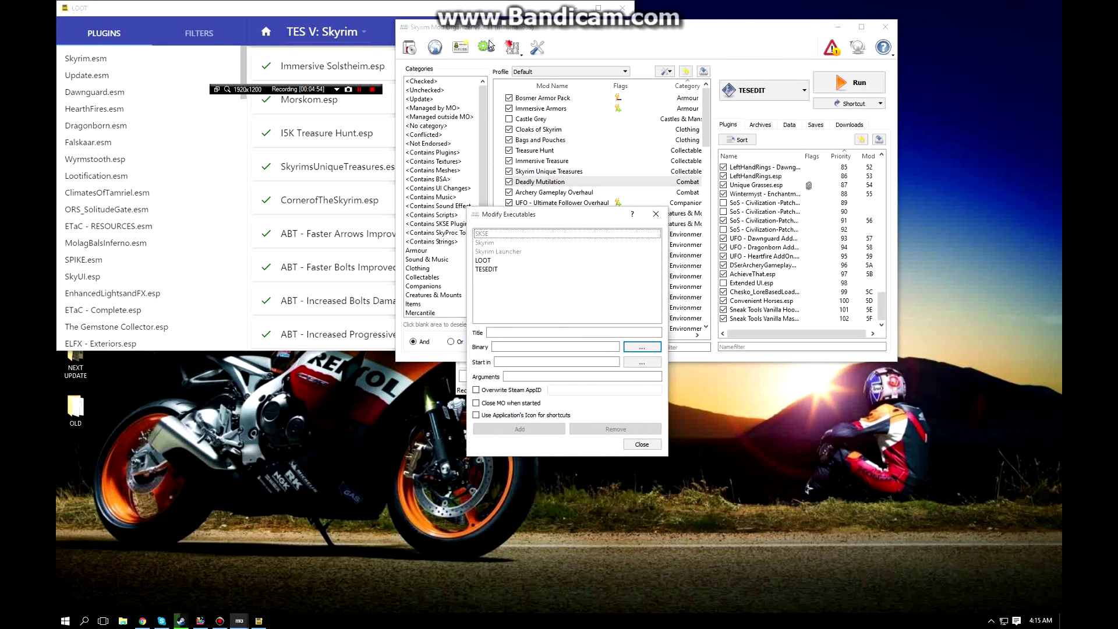
left_click(505, 271)
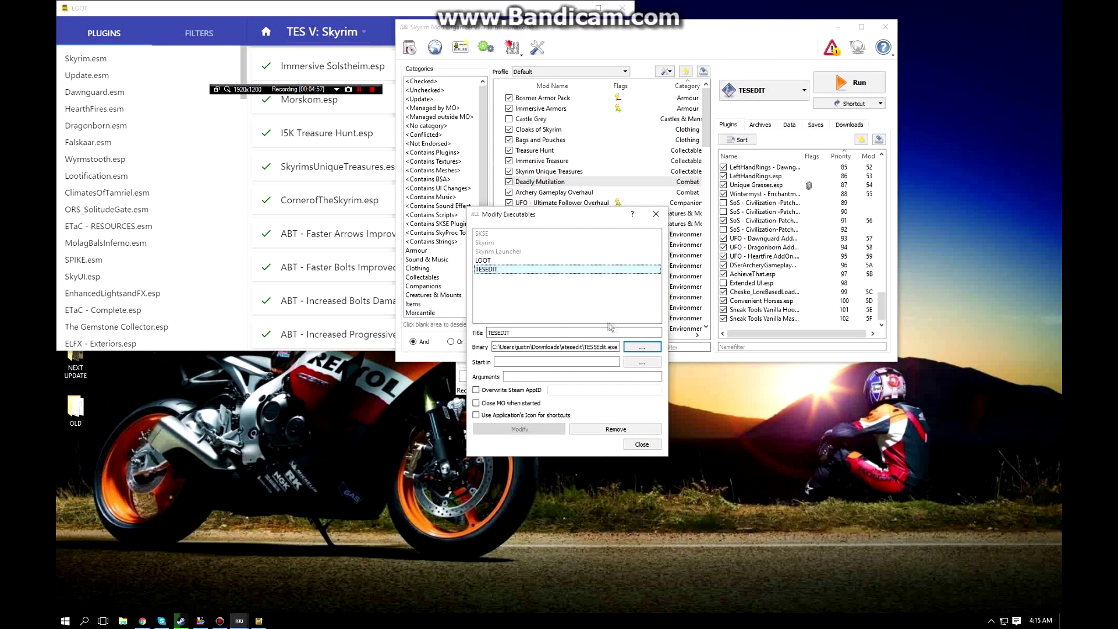
left_click(641, 349)
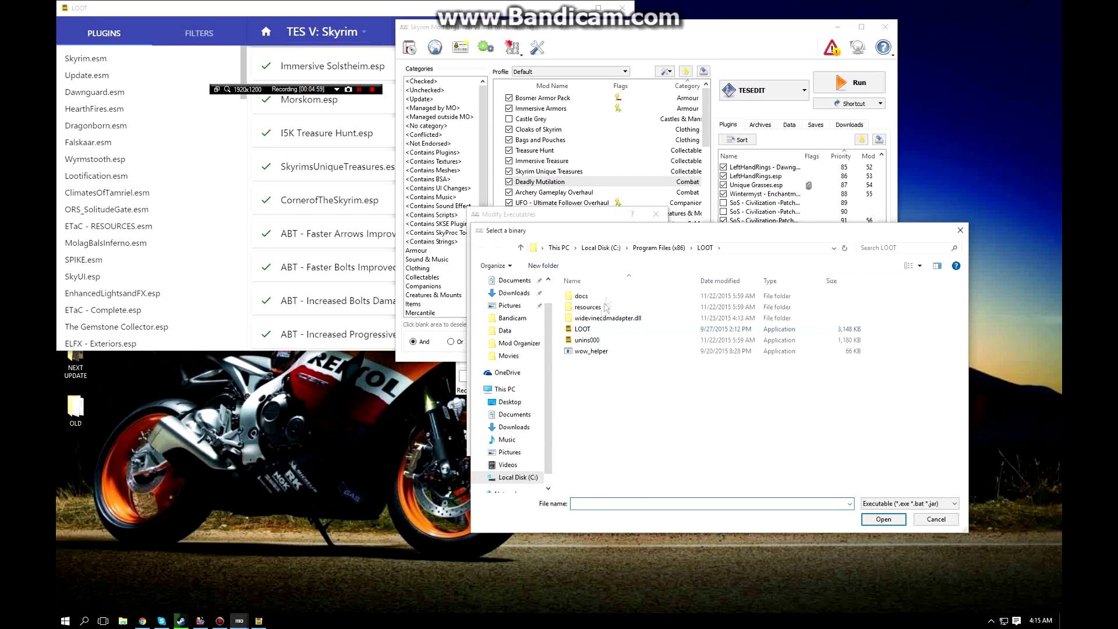
Browse from Program Files (x86) up to the C: drive root, then close the dialogs without choosing a file
left_click(646, 248)
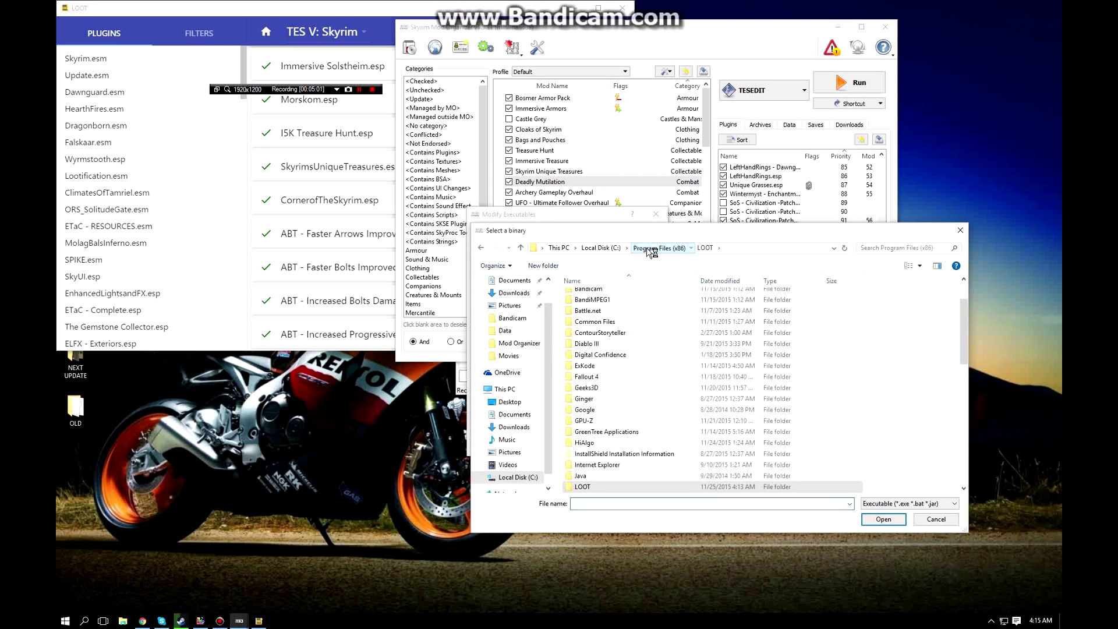
scroll(634, 321, "down", 10)
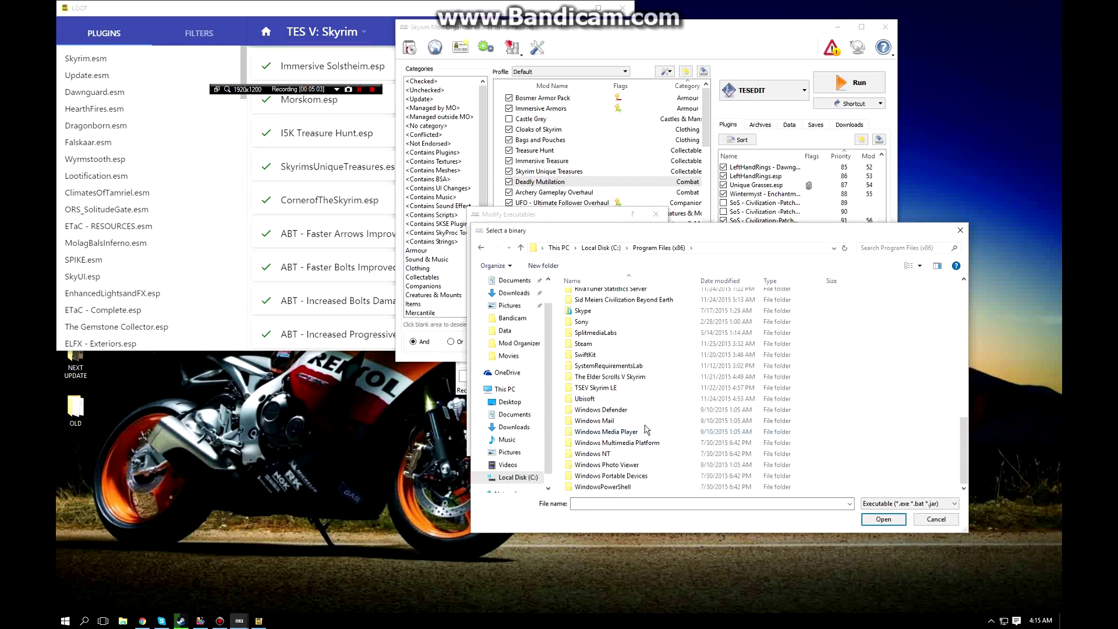
scroll(617, 392, "up", 5)
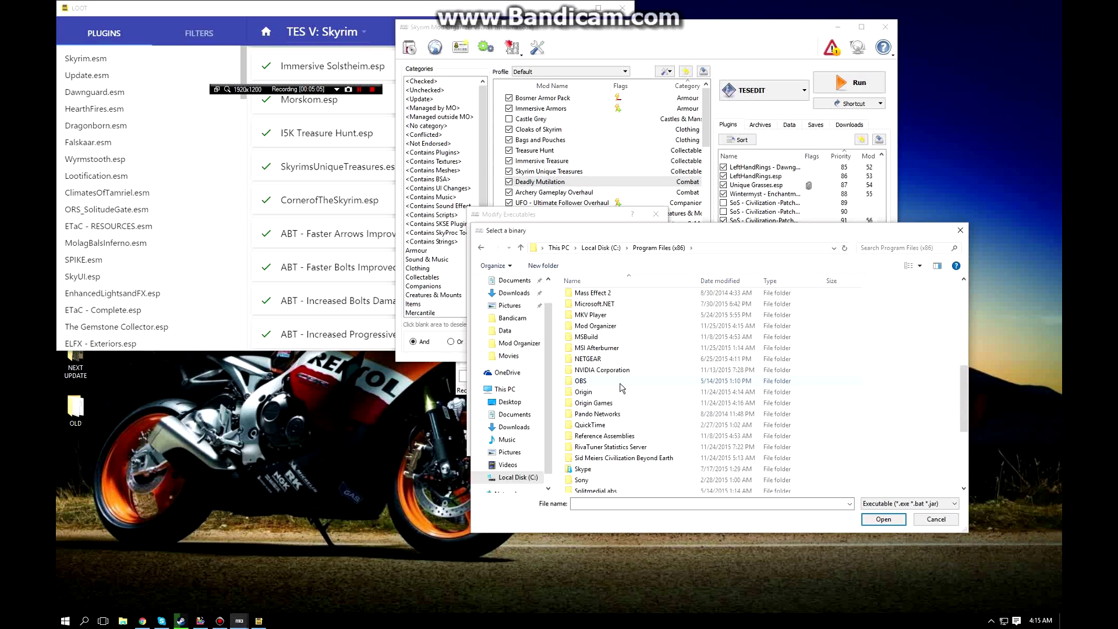
scroll(622, 388, "up", 10)
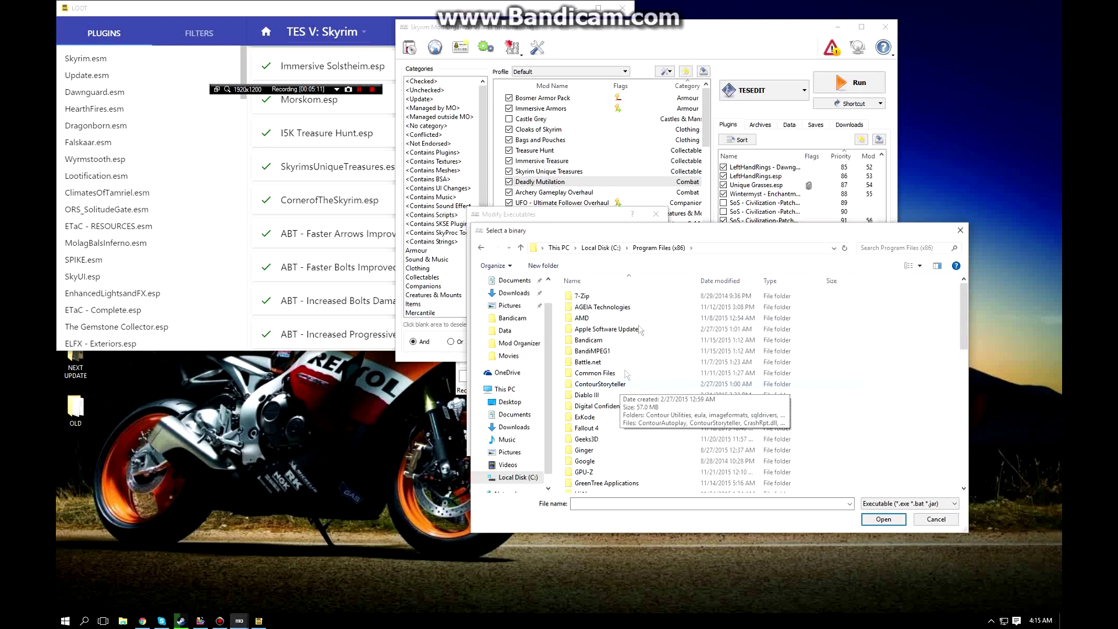
left_click(590, 250)
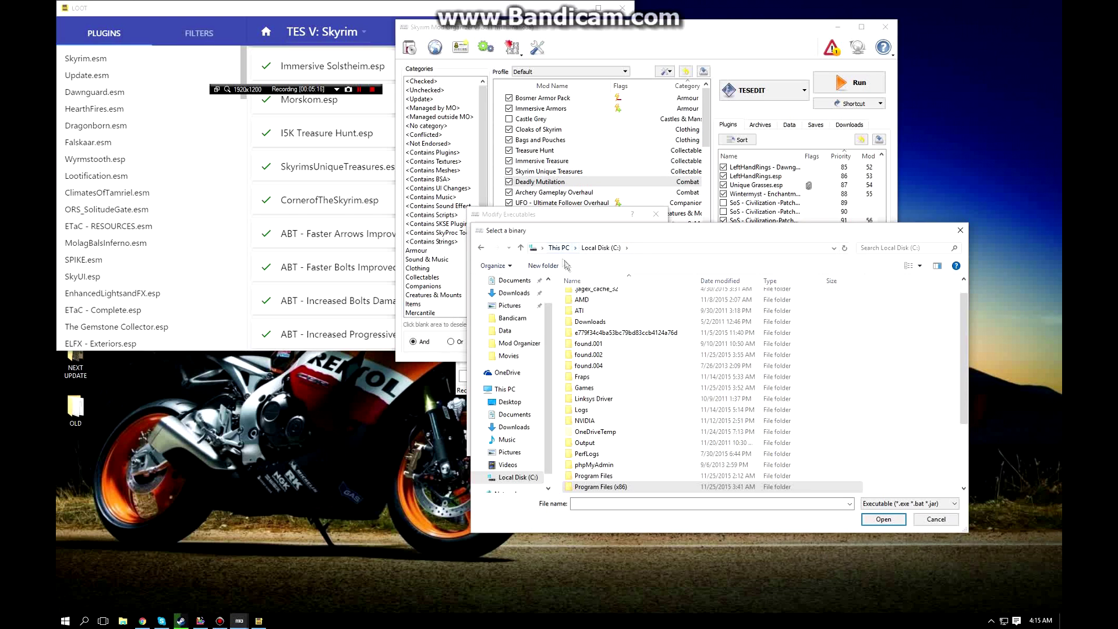
scroll(596, 405, "up", 1)
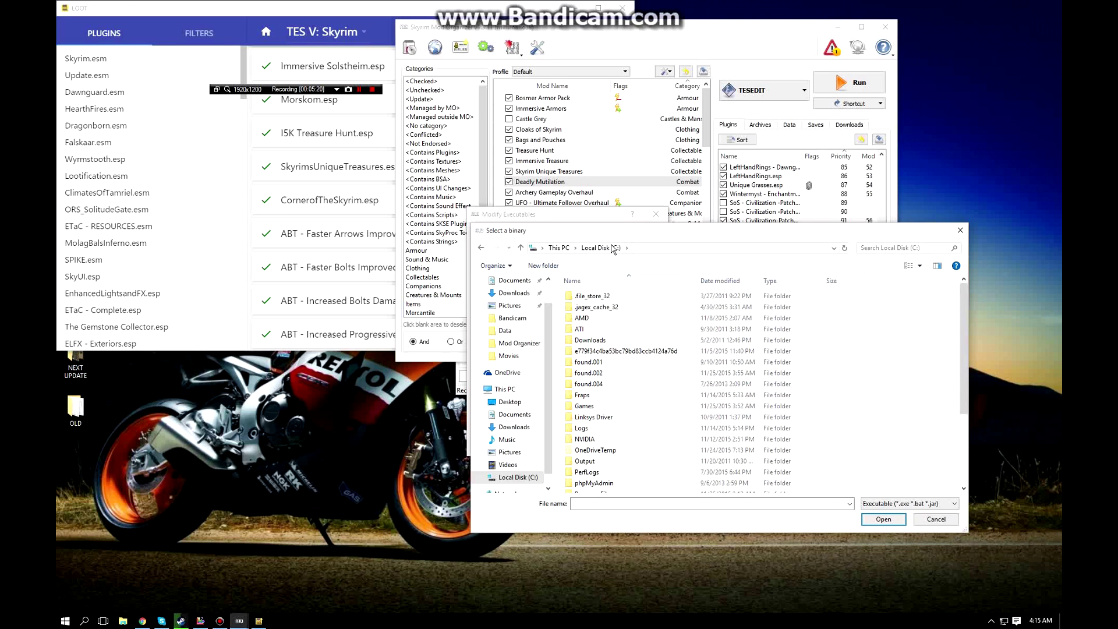
left_click(504, 213)
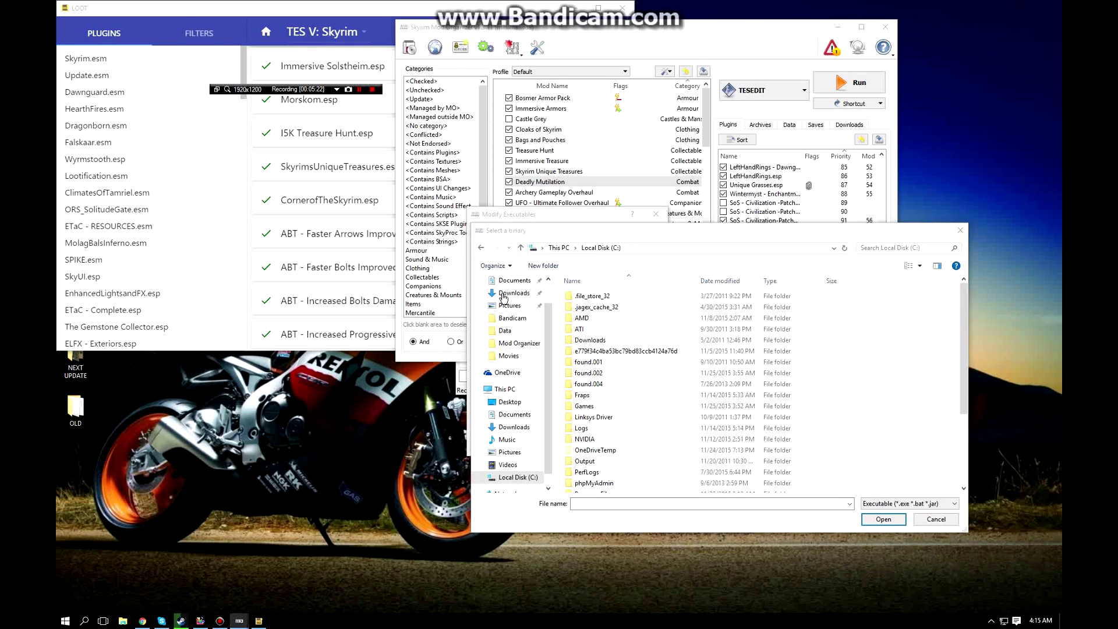
left_click(220, 621)
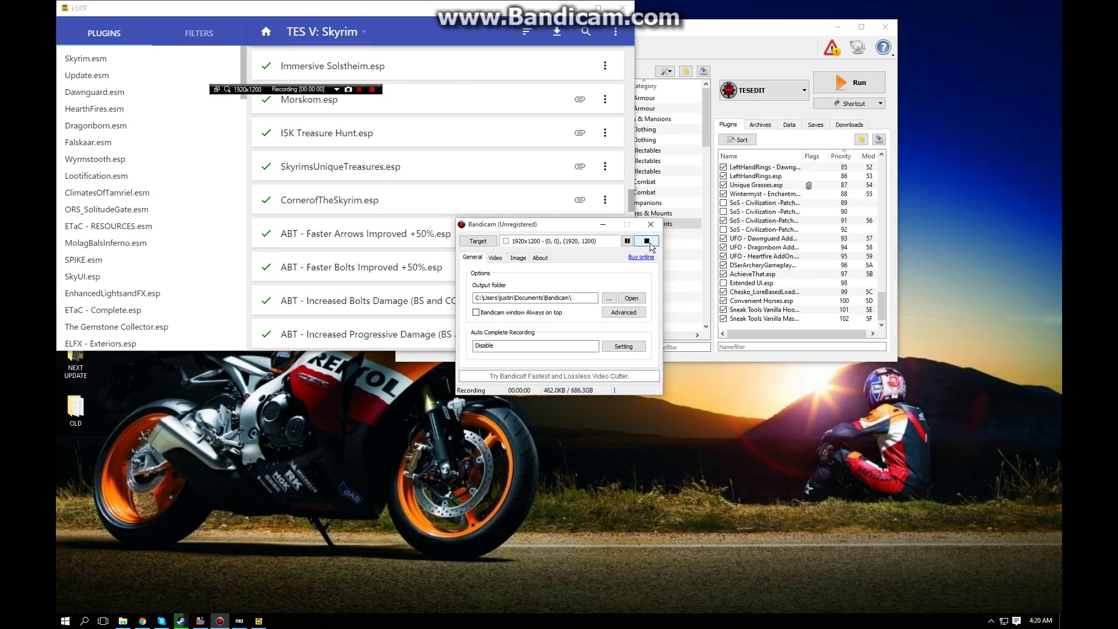
With Convenient Horses selected, launch TESEDIT from Mod Organizer
left_click(724, 46)
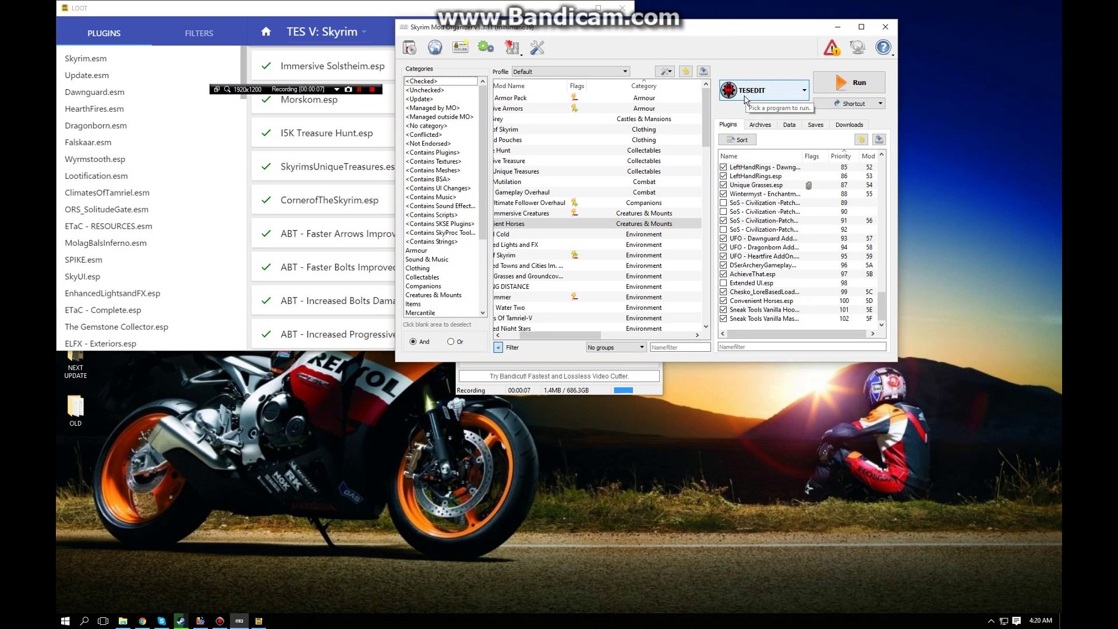
left_click(512, 336)
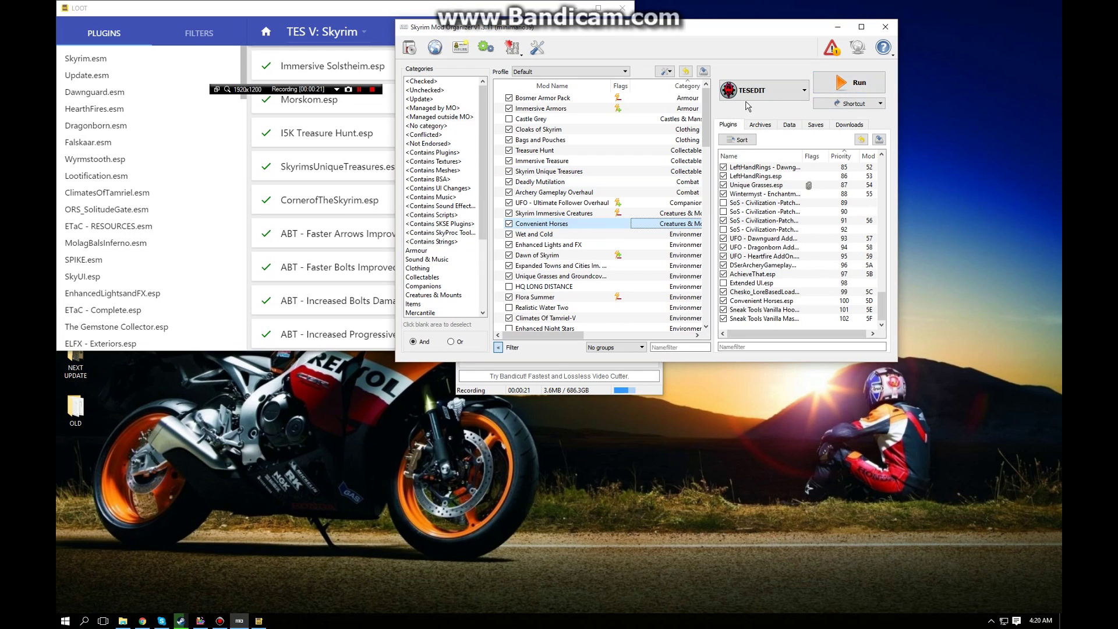
left_click(841, 87)
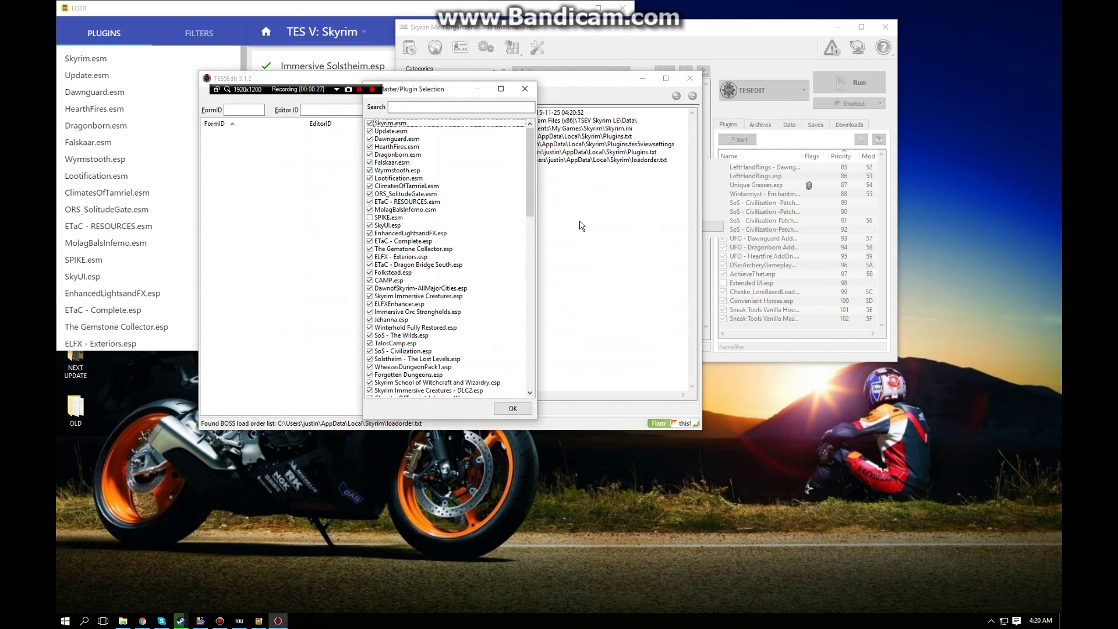
Untick every plugin in TES5Edit's Master/Plugin Selection list with Select None
right_click(487, 191)
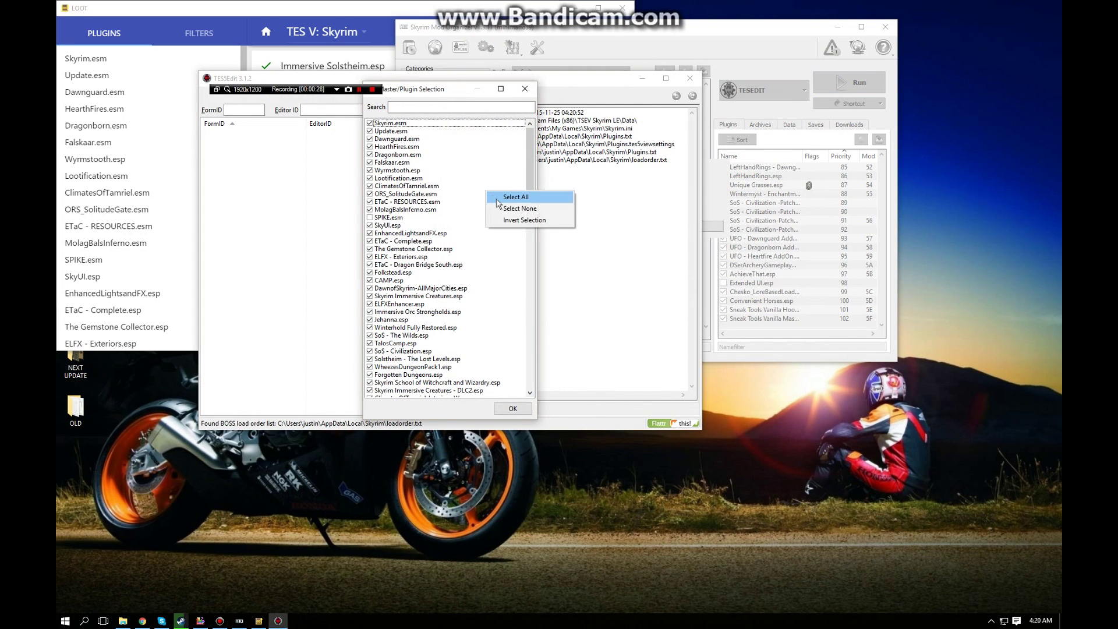
left_click(502, 209)
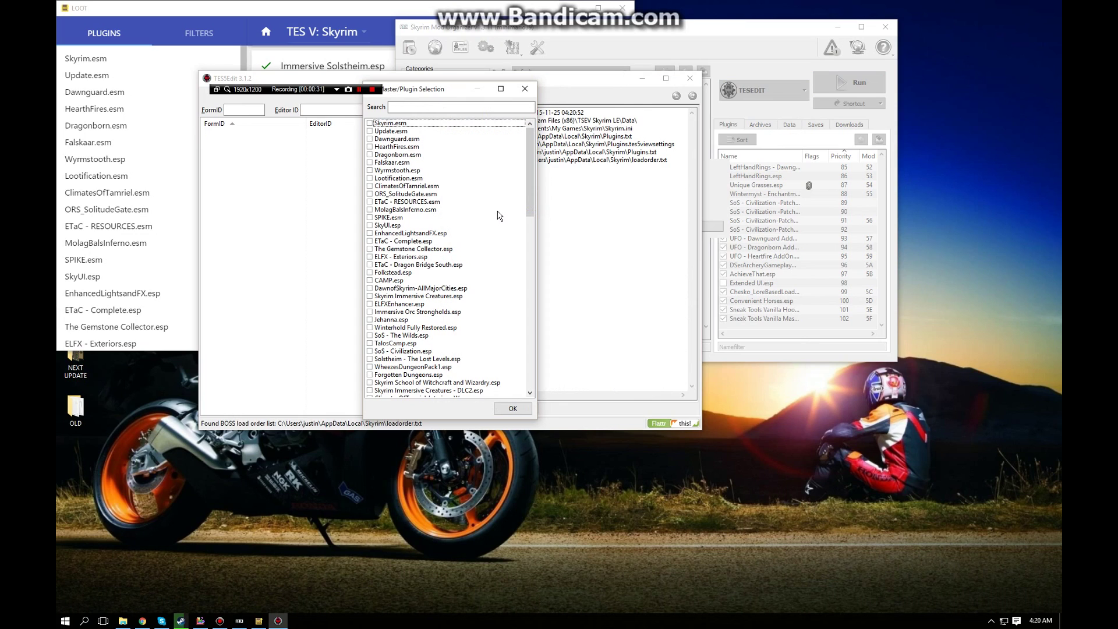
right_click(499, 216)
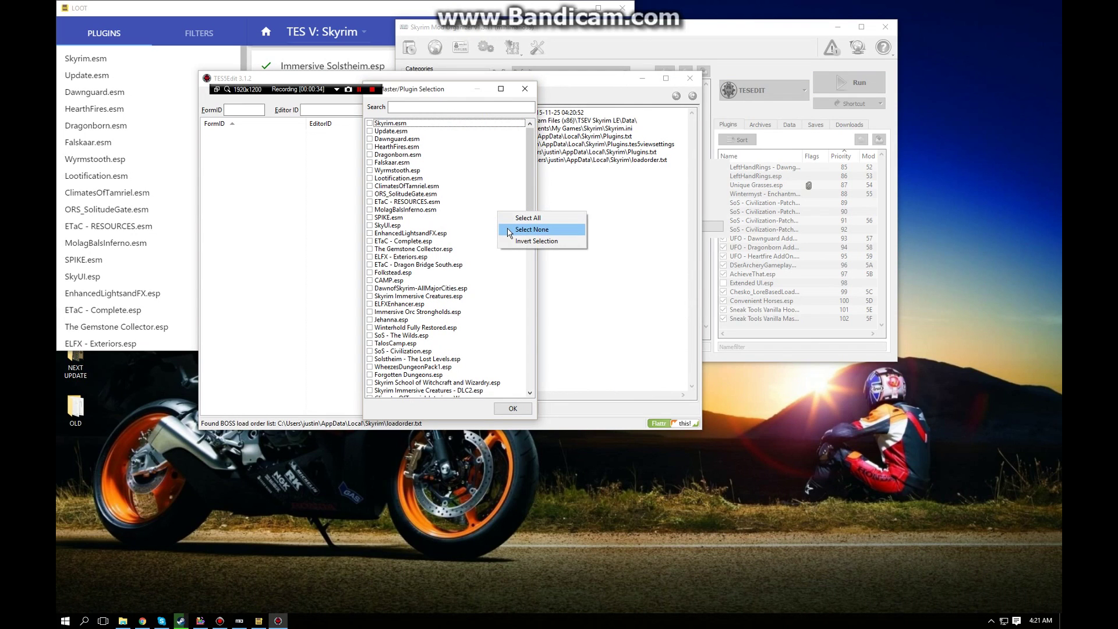
left_click(499, 179)
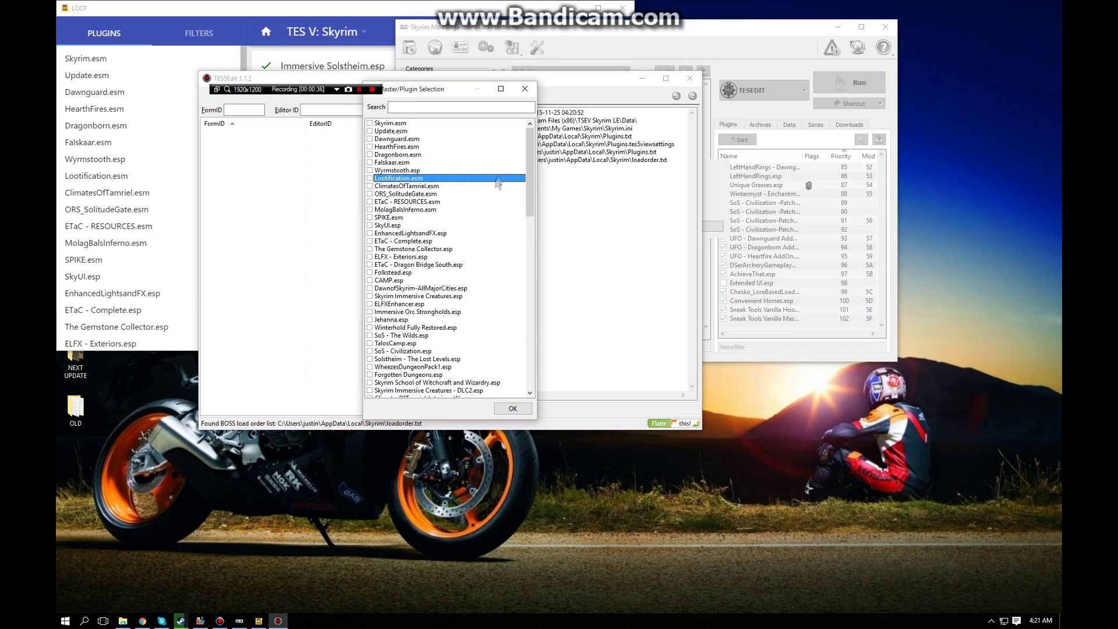
scroll(492, 199, "down", 3)
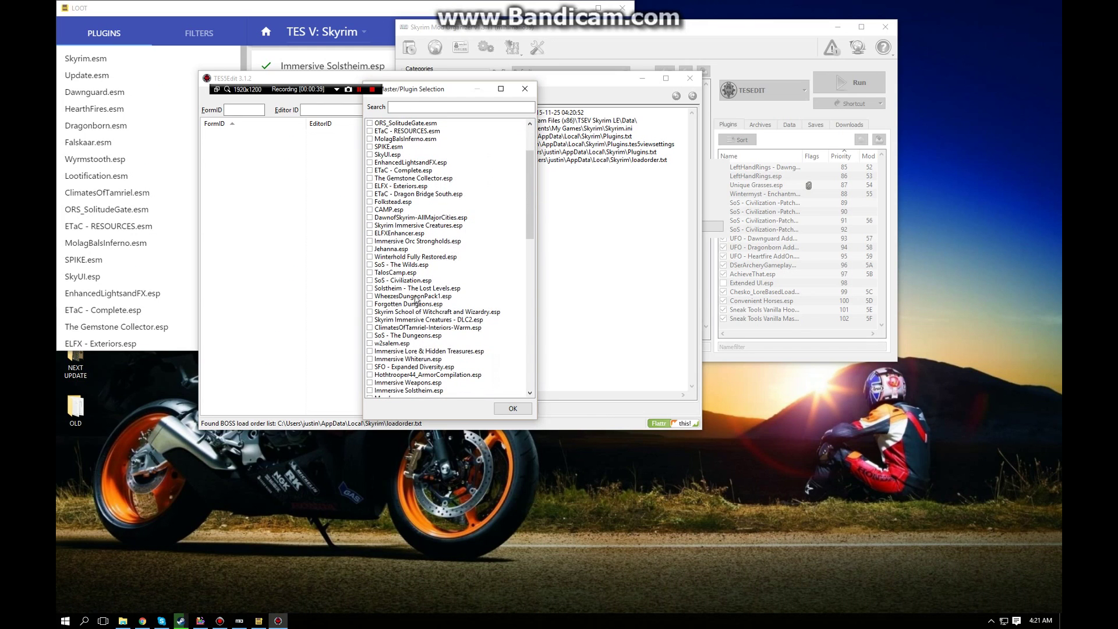
scroll(435, 272, "up", 3)
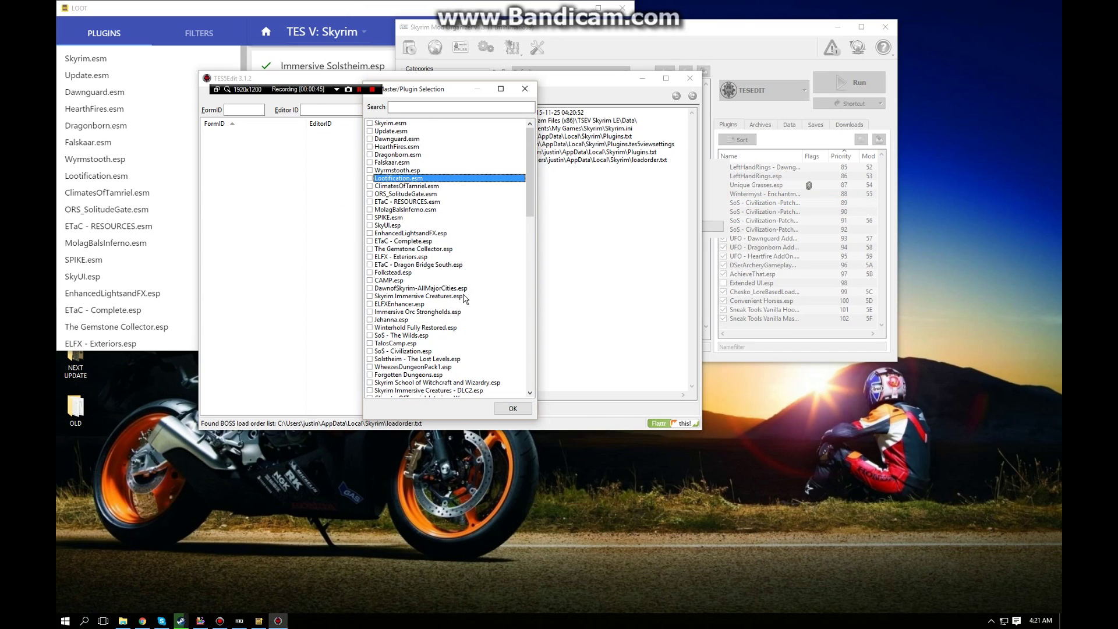
left_click(289, 9)
Scroll through LOOT's sorted load order, then return to TES5Edit's plugin selection list
scroll(406, 233, "up", 5)
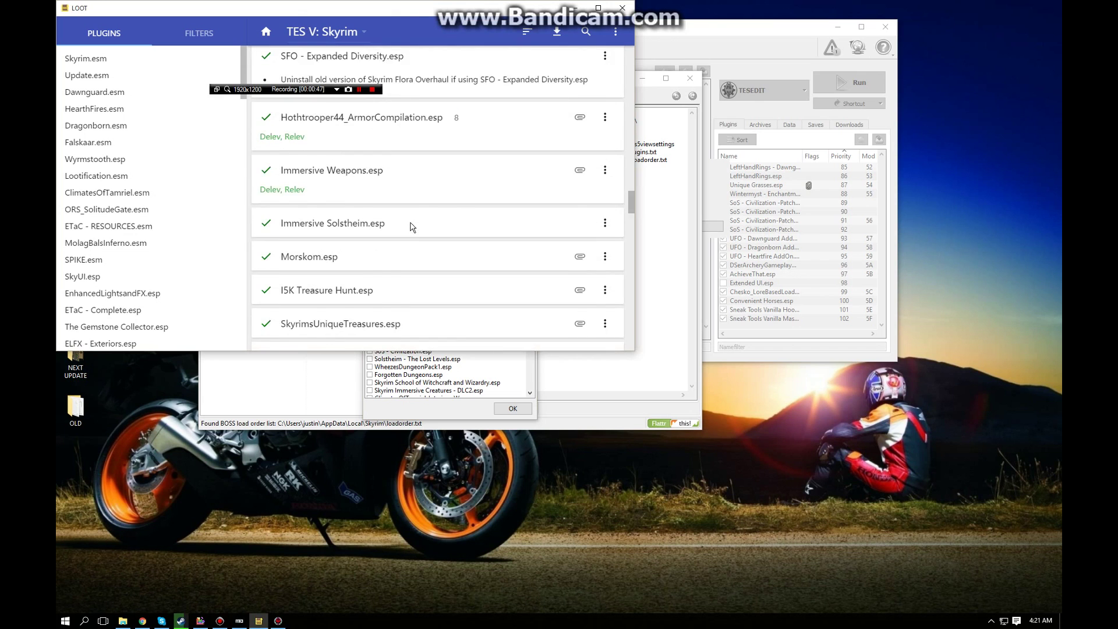
scroll(405, 233, "up", 3)
scroll(395, 242, "down", 5)
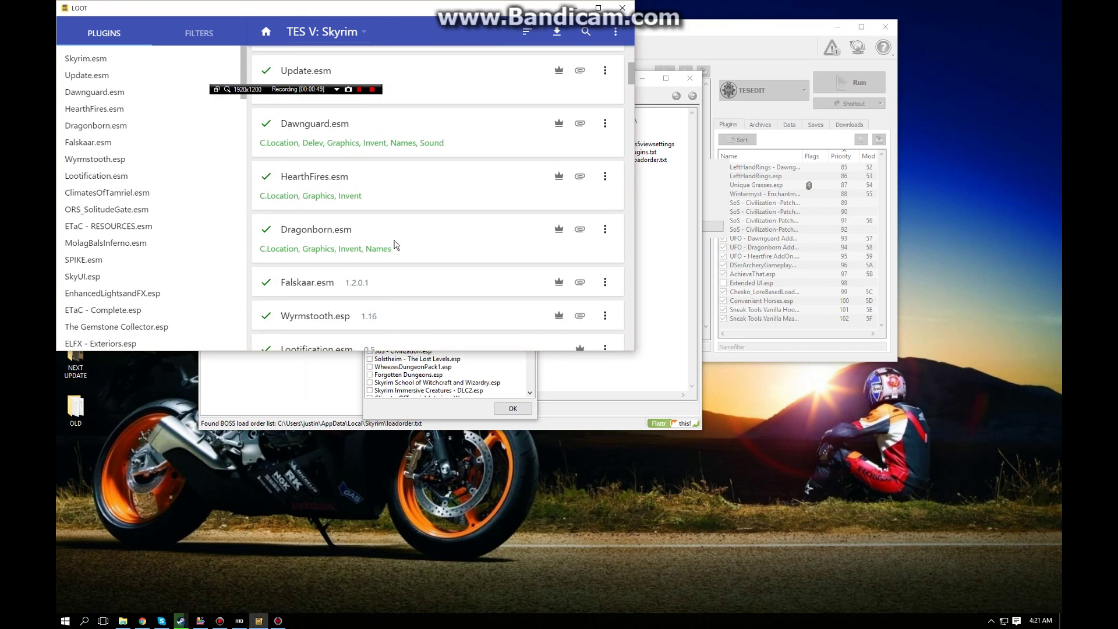
scroll(394, 245, "down", 6)
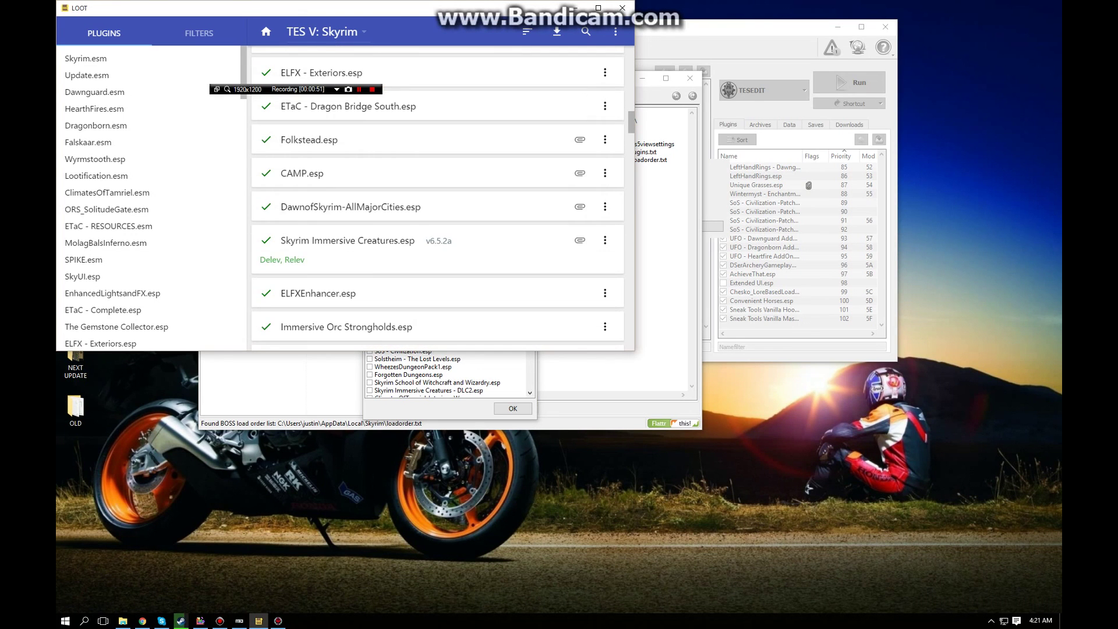
scroll(393, 240, "down", 3)
scroll(390, 249, "down", 8)
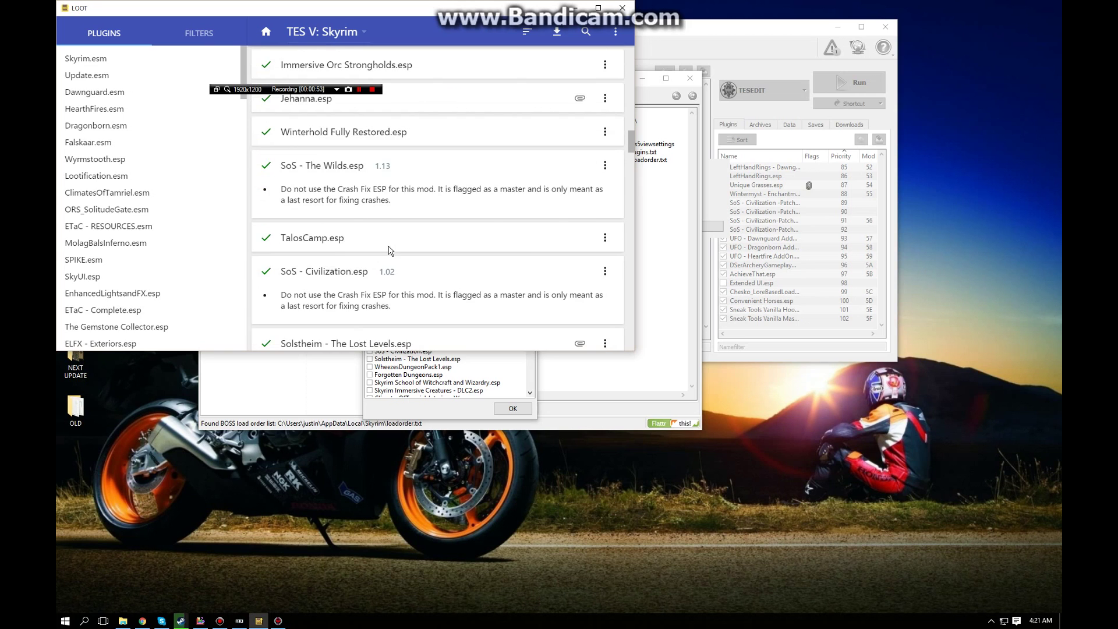
scroll(390, 249, "down", 5)
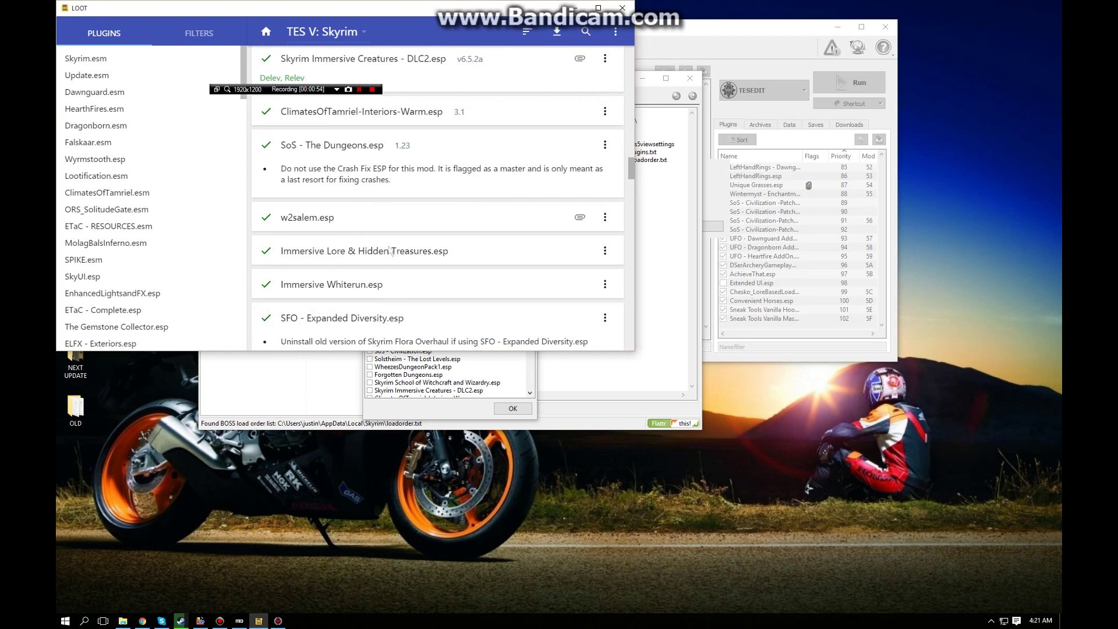
scroll(433, 344, "down", 10)
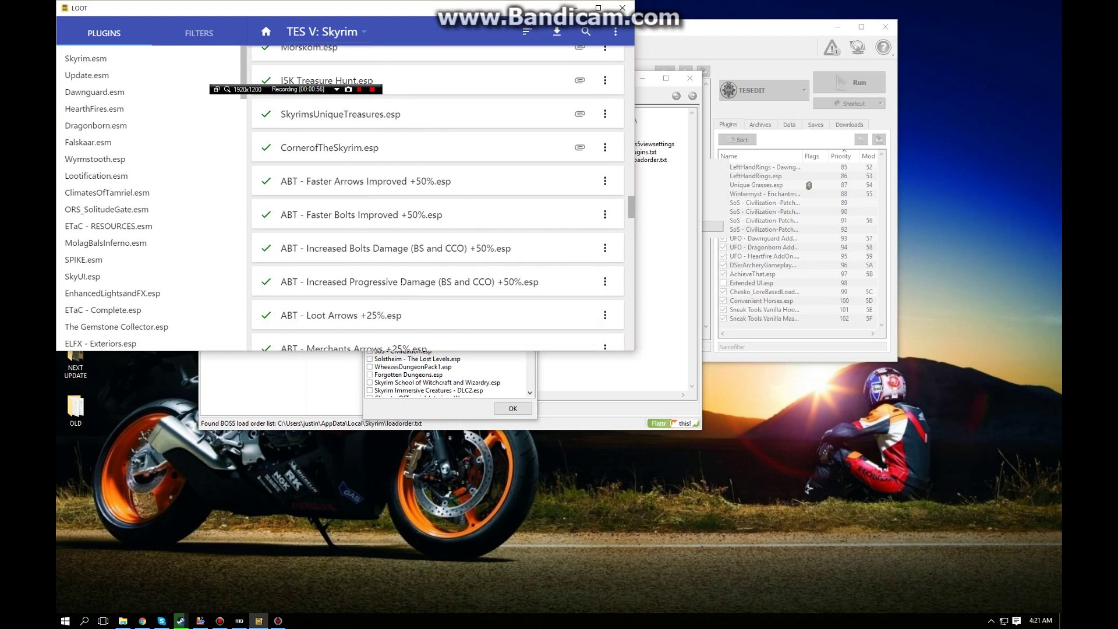
left_click(413, 367)
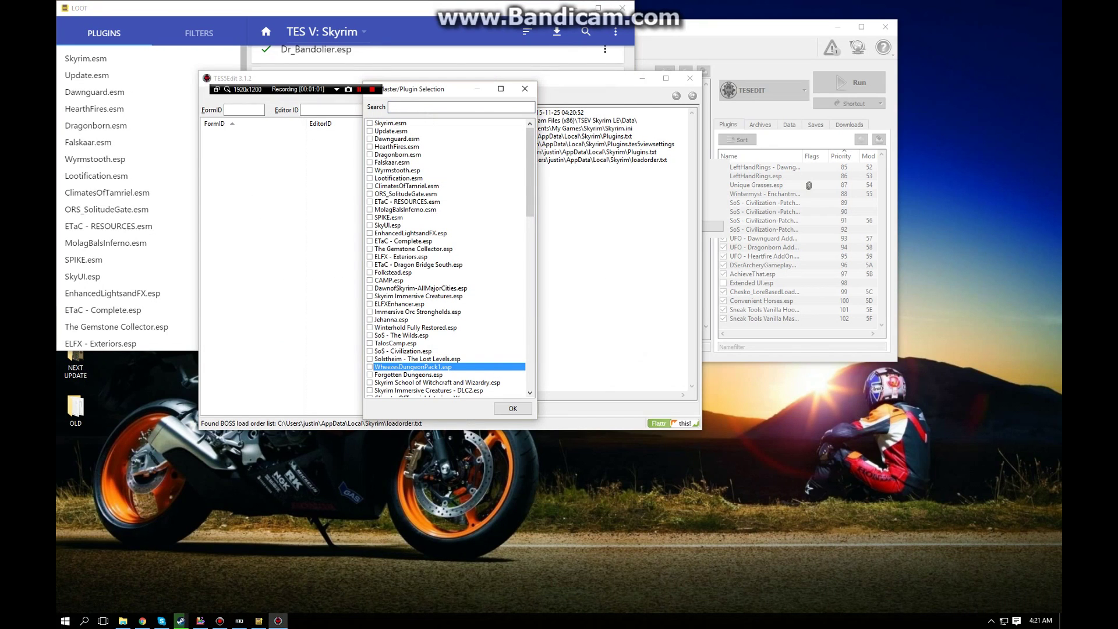
Search 'hor' and load only Convenient Horses.esp into TES5Edit
type("hor")
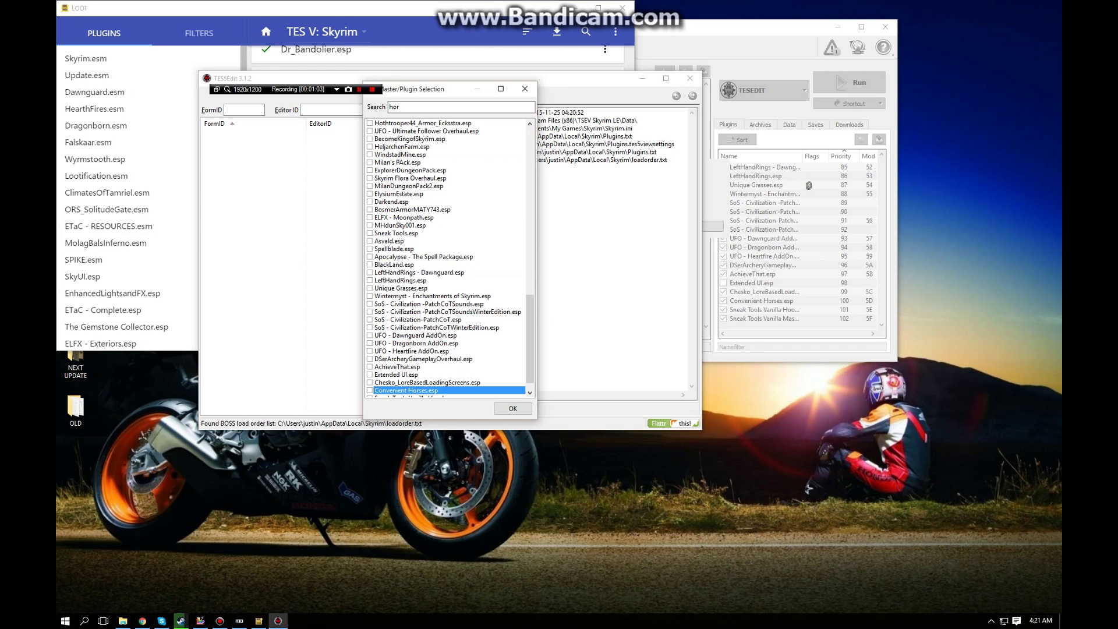
scroll(389, 395, "up", 1)
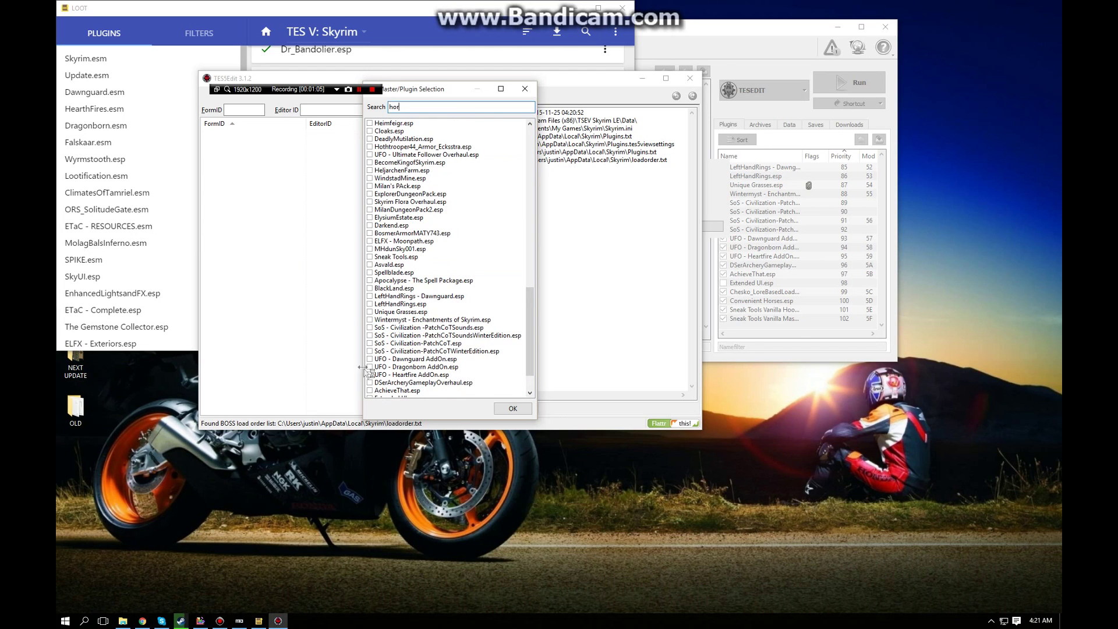
scroll(366, 373, "down", 2)
left_click(370, 374)
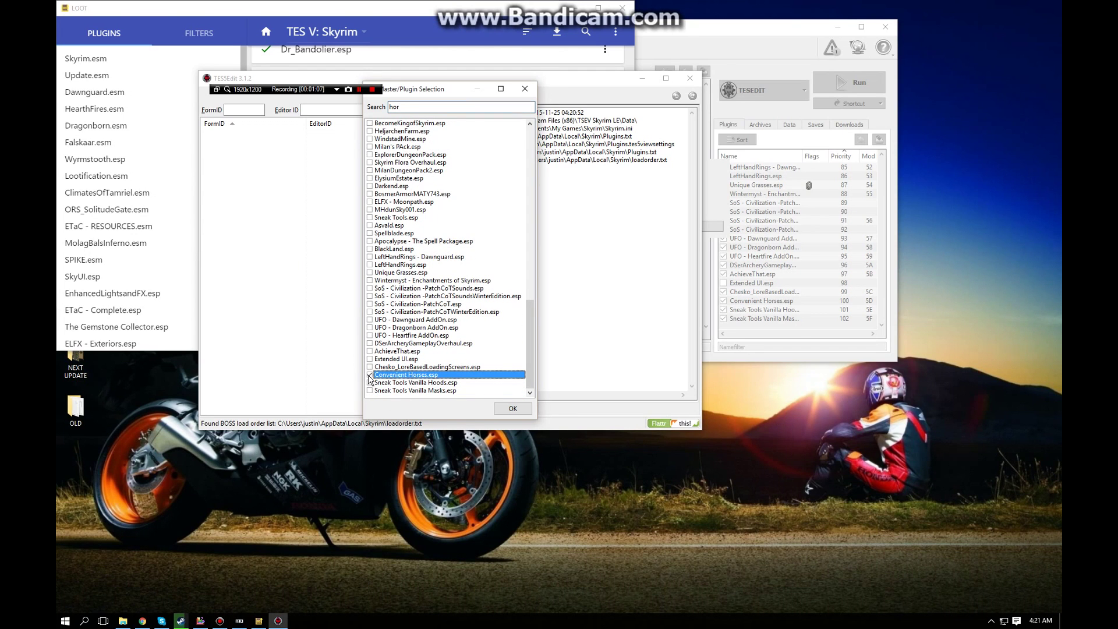
right_click(499, 202)
left_click(459, 92)
scroll(412, 162, "up", 3)
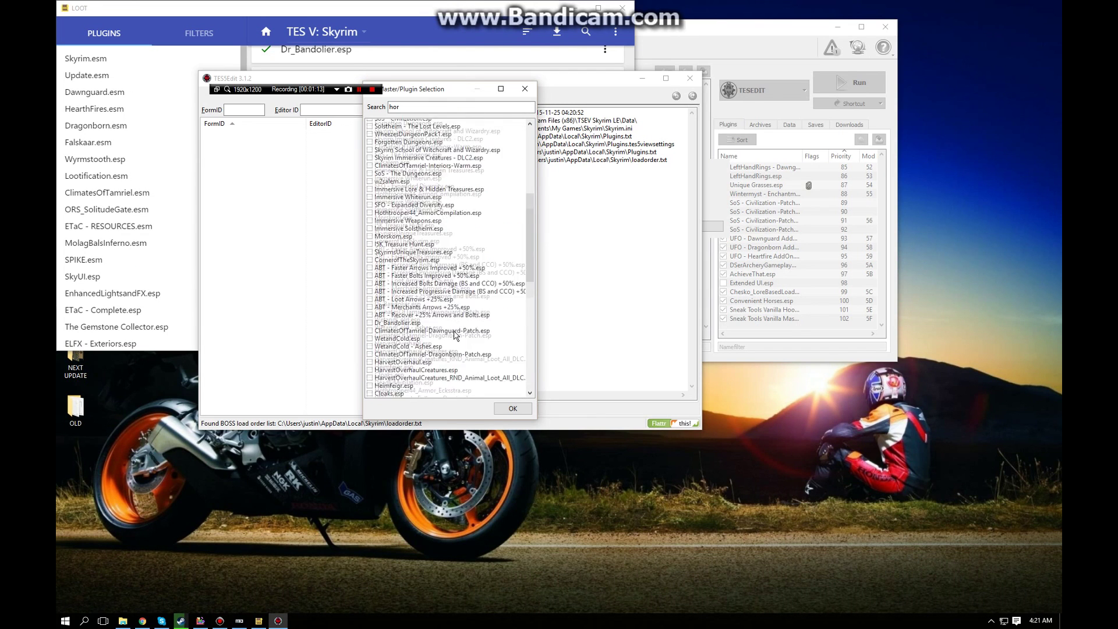
scroll(454, 336, "up", 9)
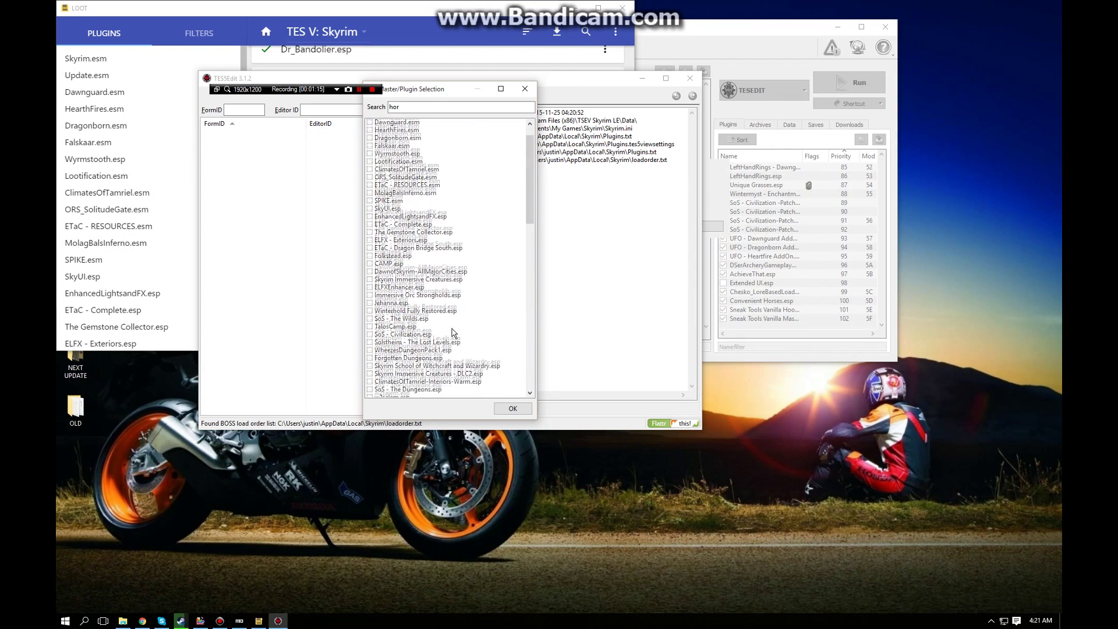
scroll(454, 335, "down", 20)
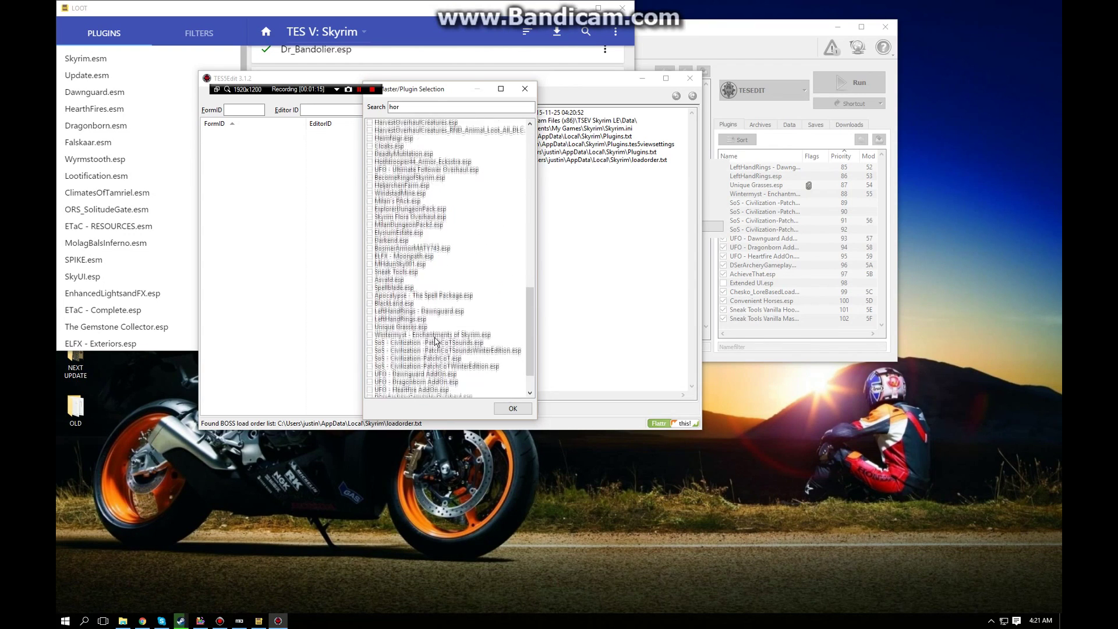
left_click(510, 410)
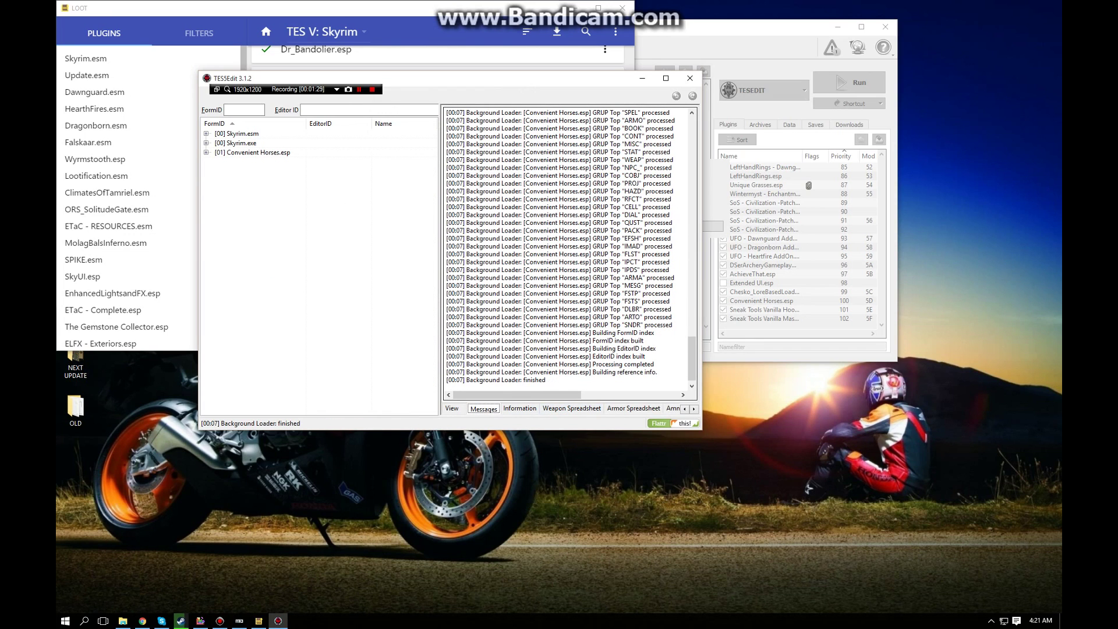
Run Apply Filter for Cleaning on Convenient Horses.esp until filtering is done
right_click(286, 153)
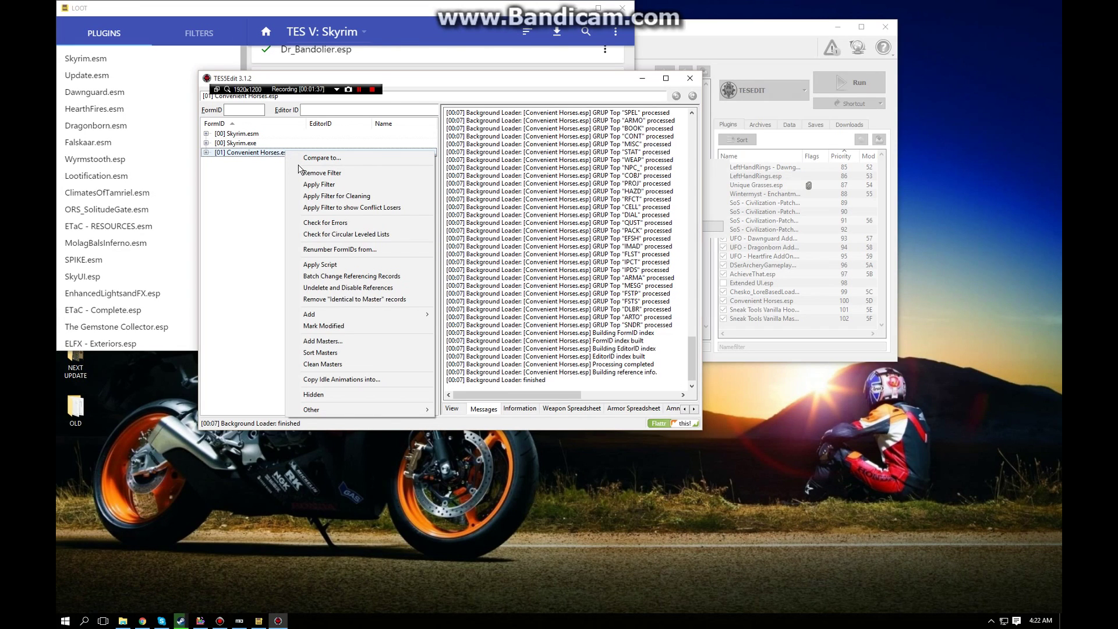
right_click(255, 155)
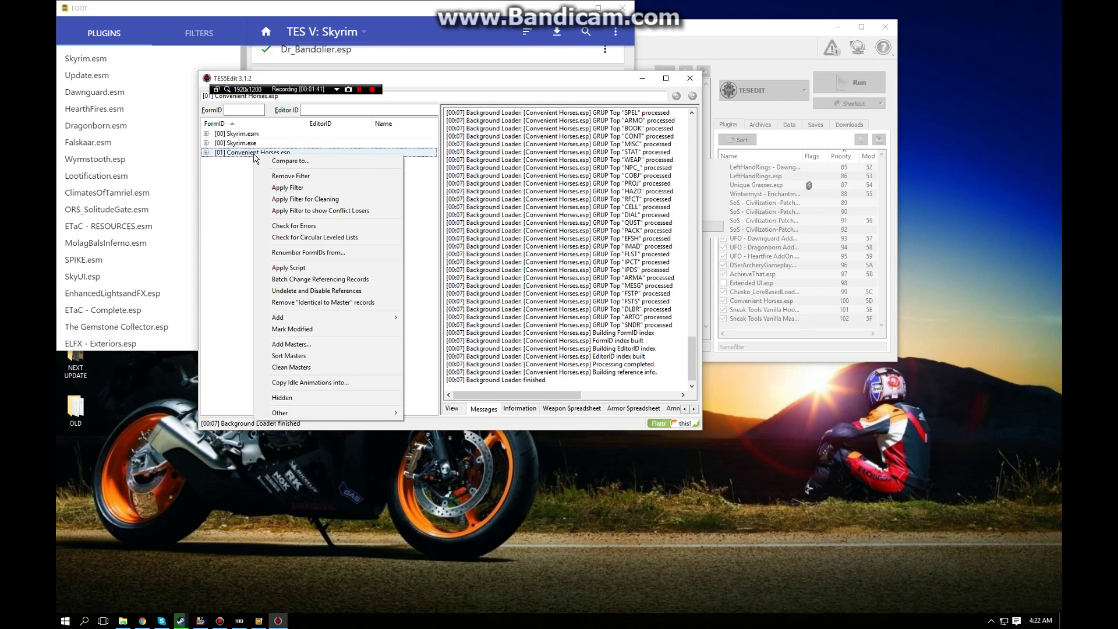
left_click(302, 199)
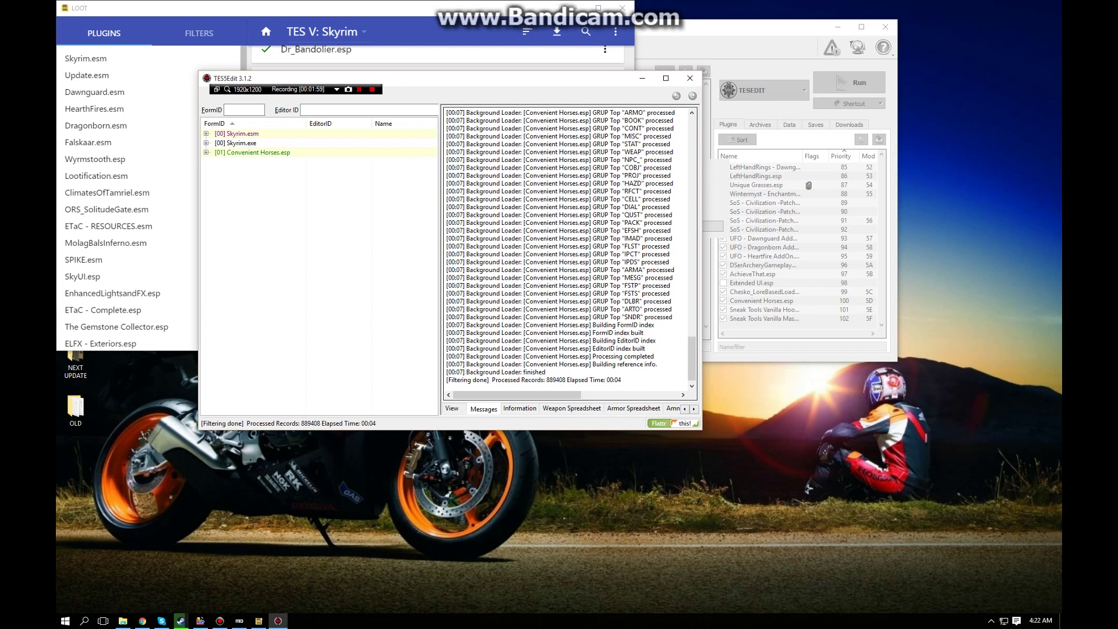
Remove the 4 identical-to-master records from Convenient Horses.esp, confirming the edit warning
key("Return")
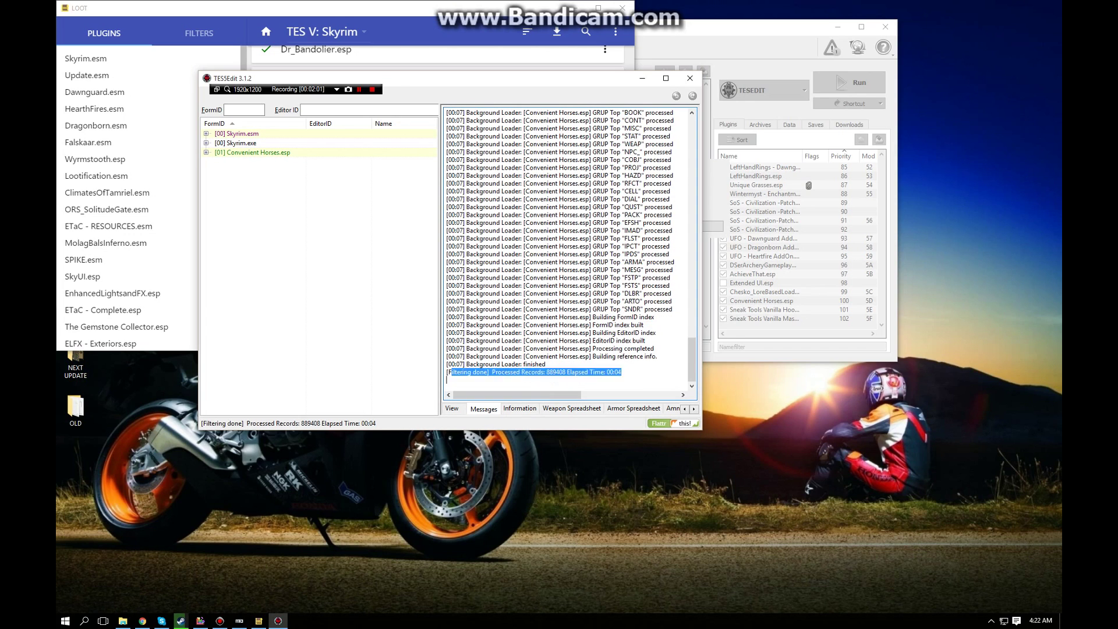
right_click(278, 154)
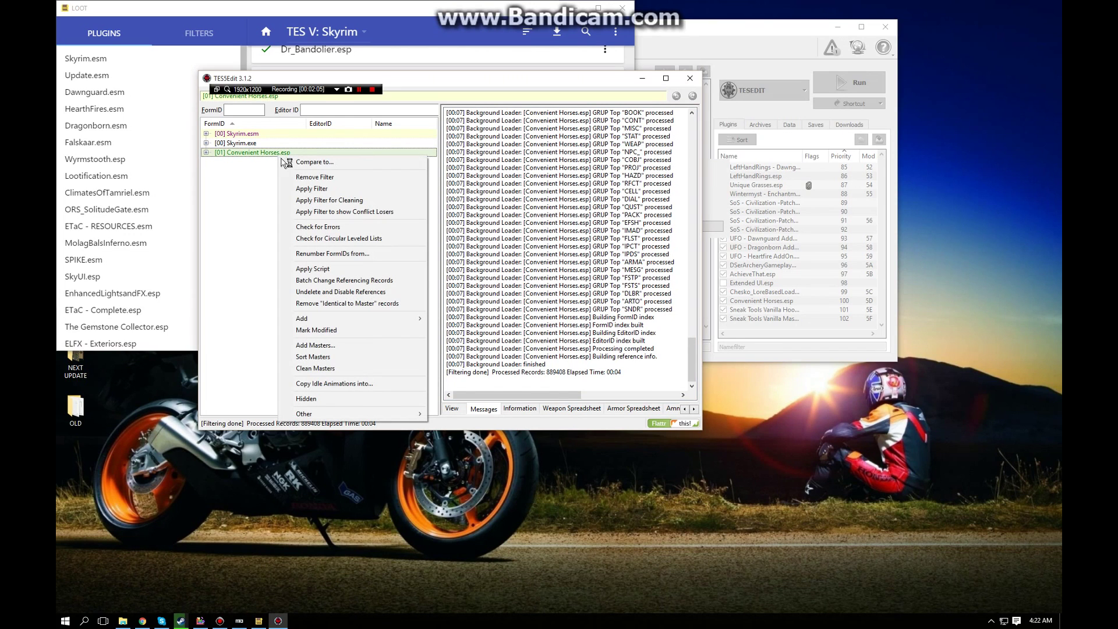
left_click(377, 308)
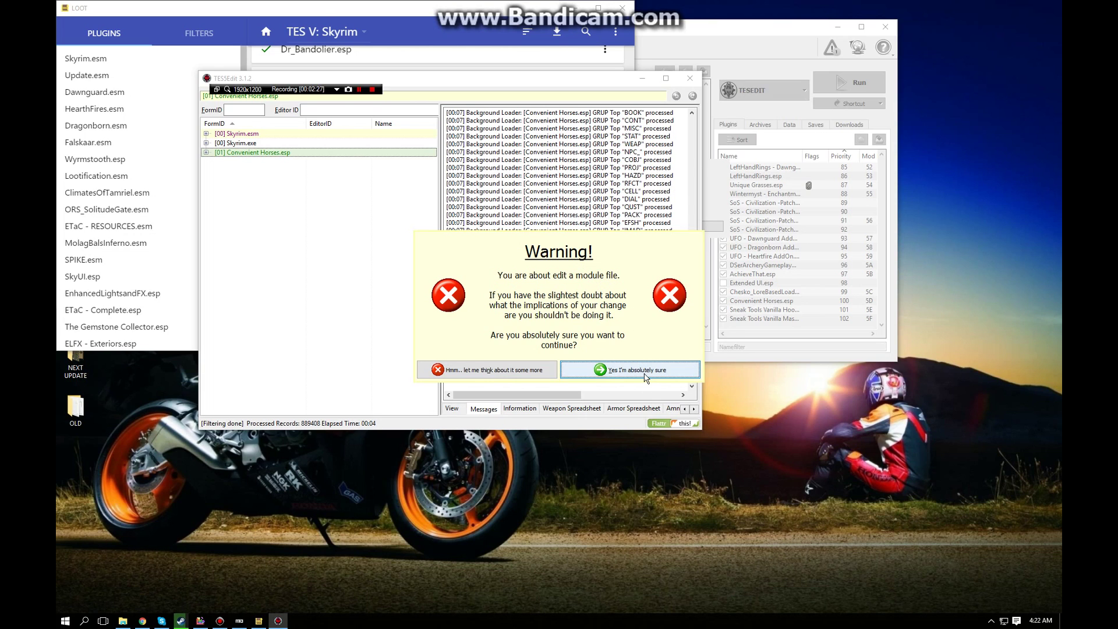
left_click(645, 372)
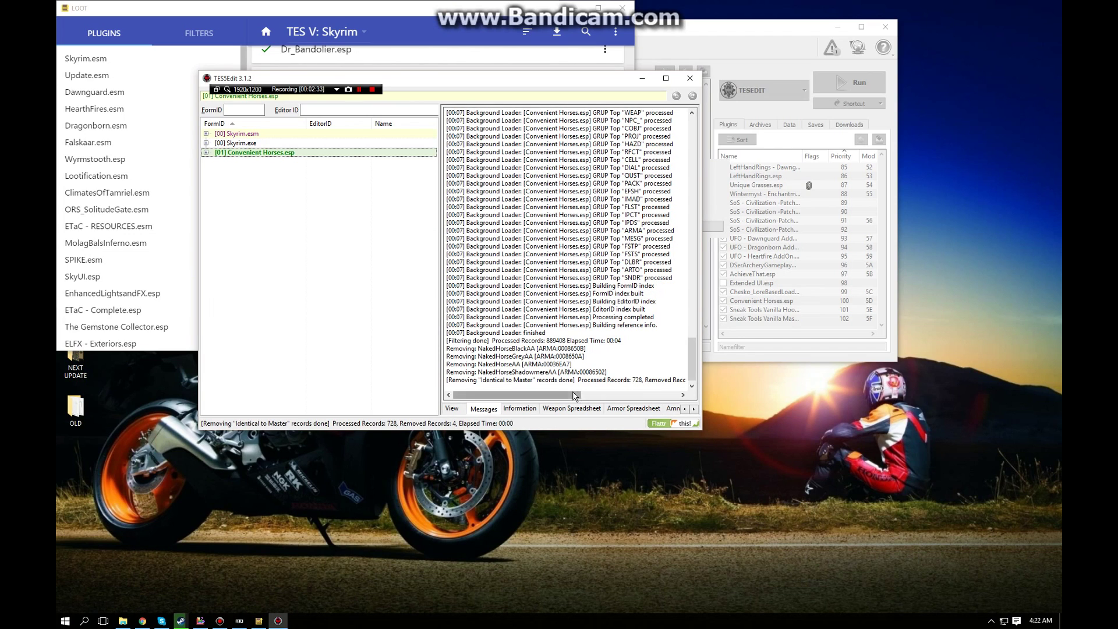
mouse_move(570, 396)
left_mouse_down()
mouse_move(613, 397)
mouse_move(571, 397)
left_mouse_up()
left_click_drag(496, 379, 687, 385)
left_click(378, 268)
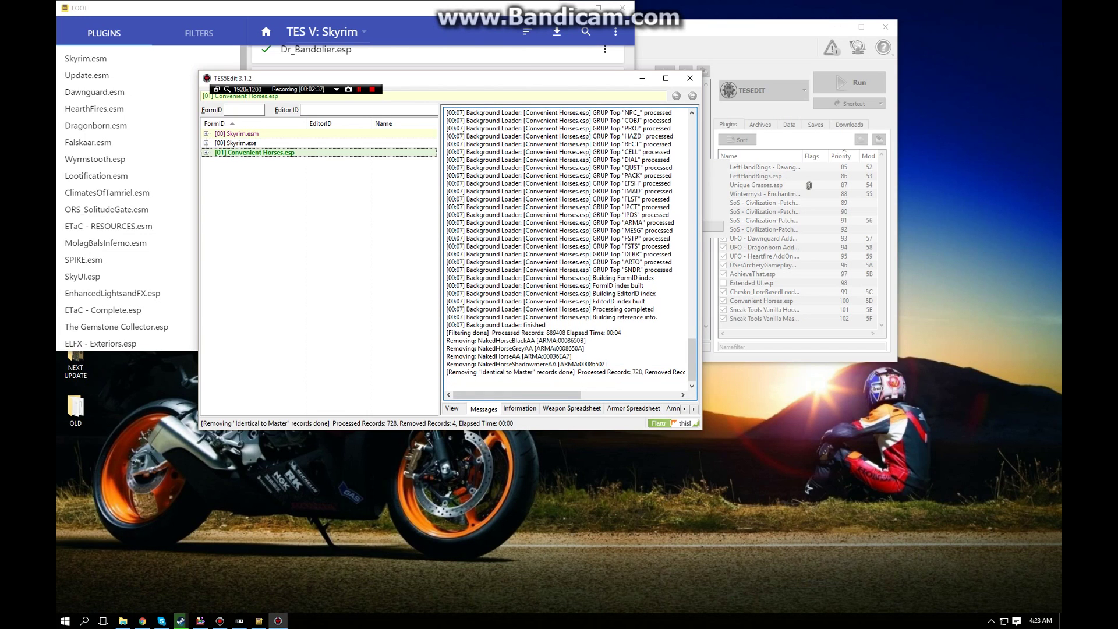
Run Undelete and Disable References on Convenient Horses.esp, which undeletes 0 records
right_click(260, 152)
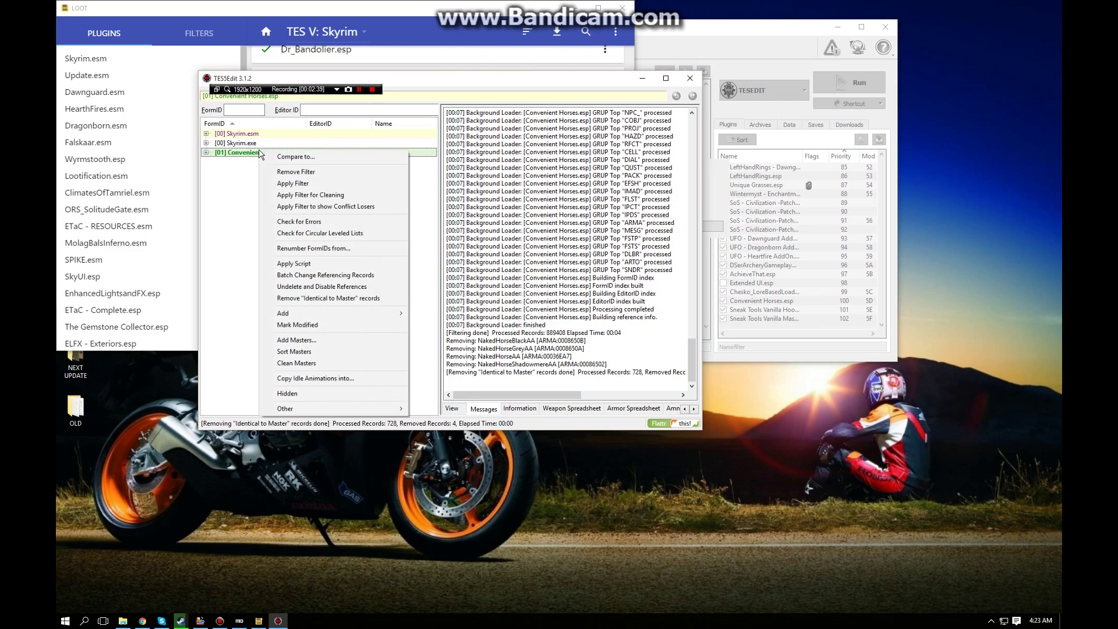
left_click(332, 287)
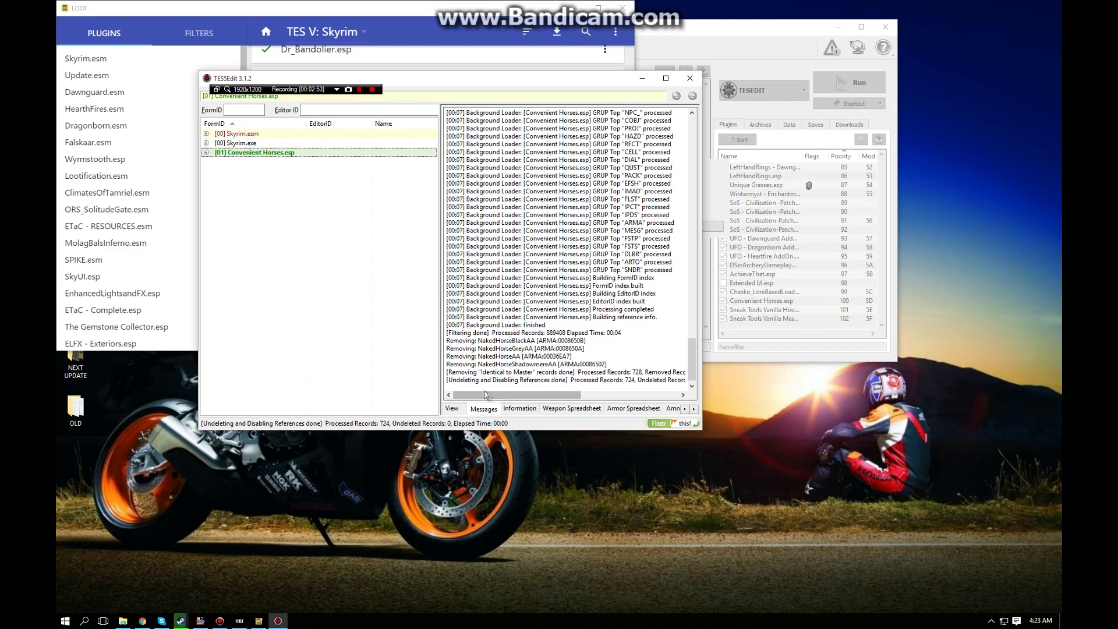
left_click_drag(471, 379, 446, 386)
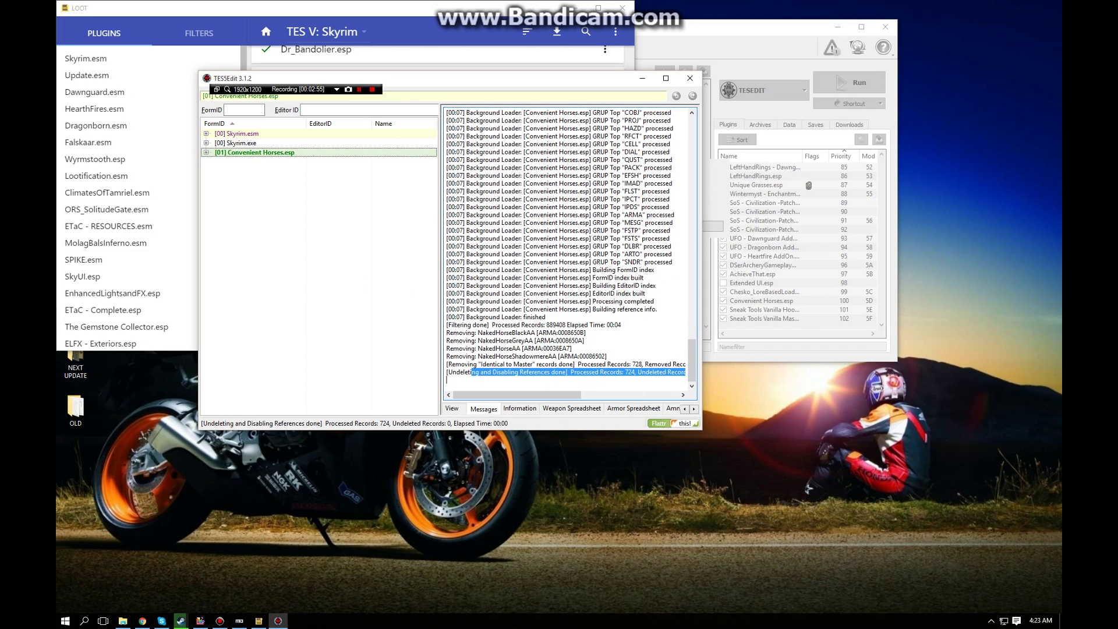
left_click(470, 372)
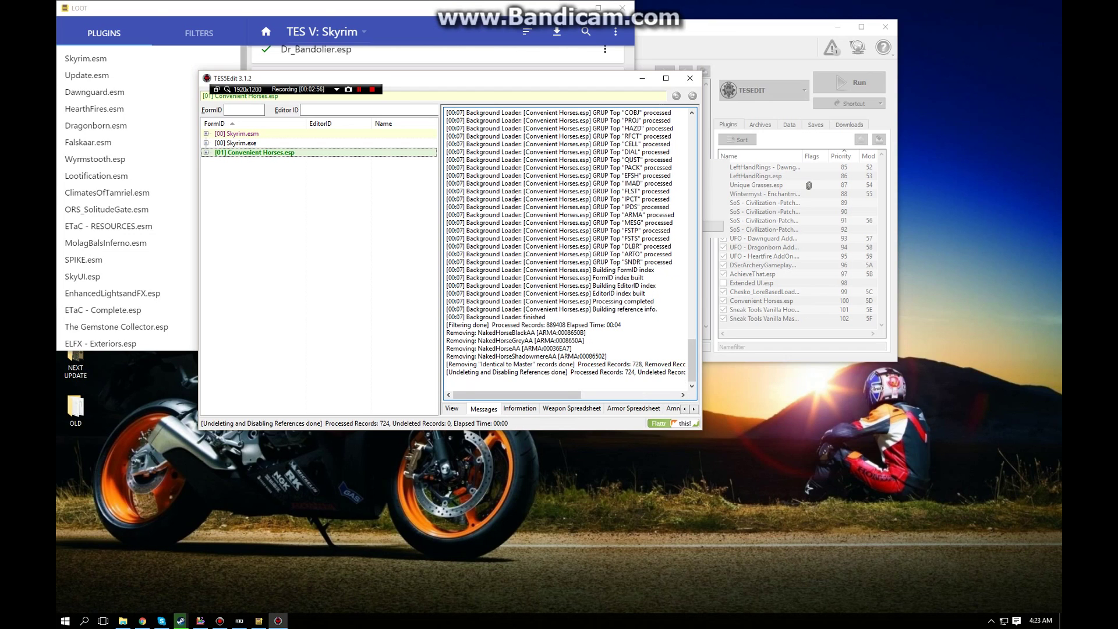
Close TES5Edit and save Convenient Horses.esp with Backup plugins ticked
left_click(689, 79)
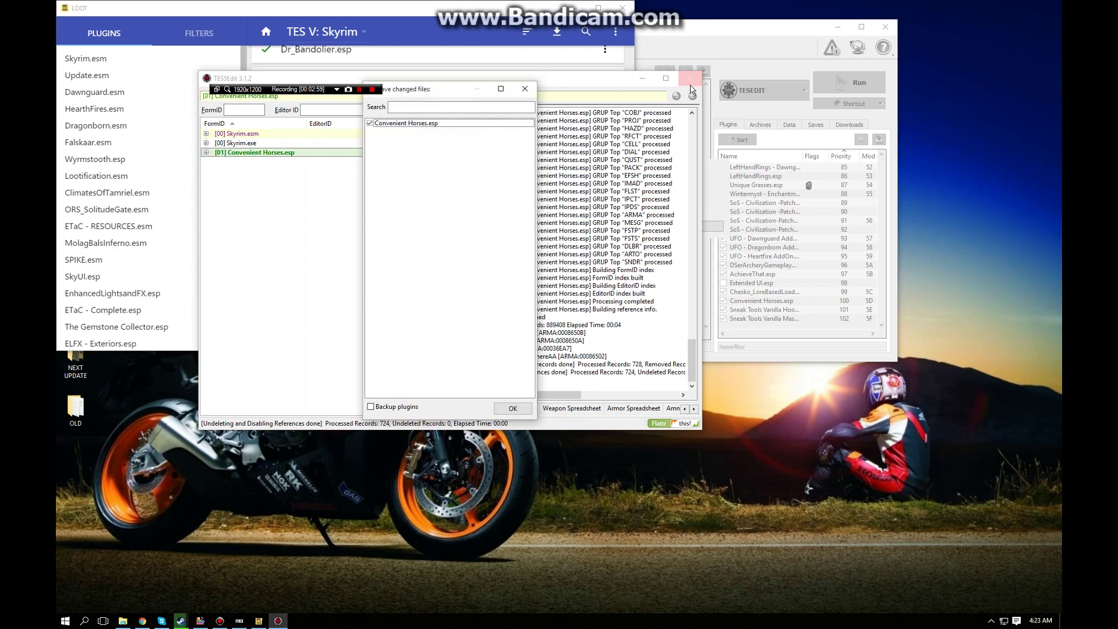
left_click_drag(417, 90, 519, 80)
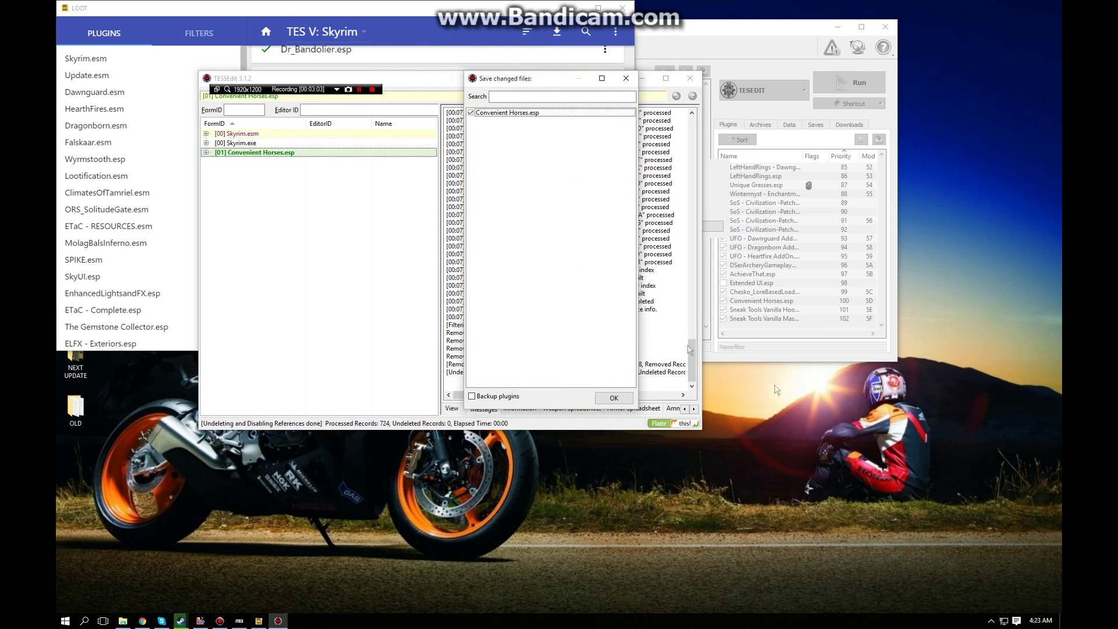
left_click(472, 396)
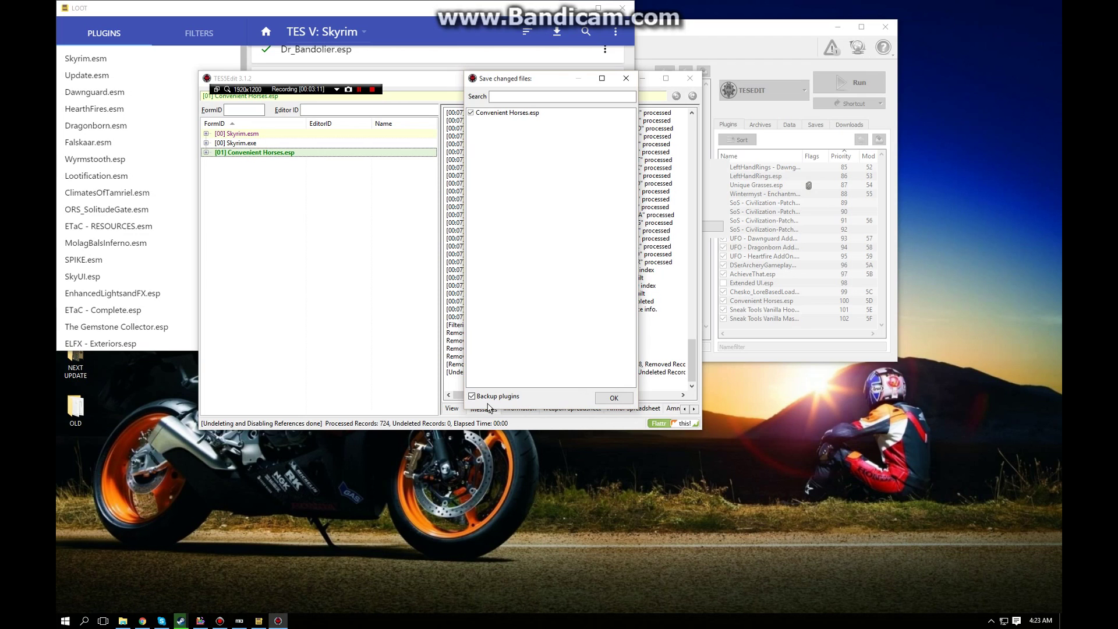
left_click(615, 398)
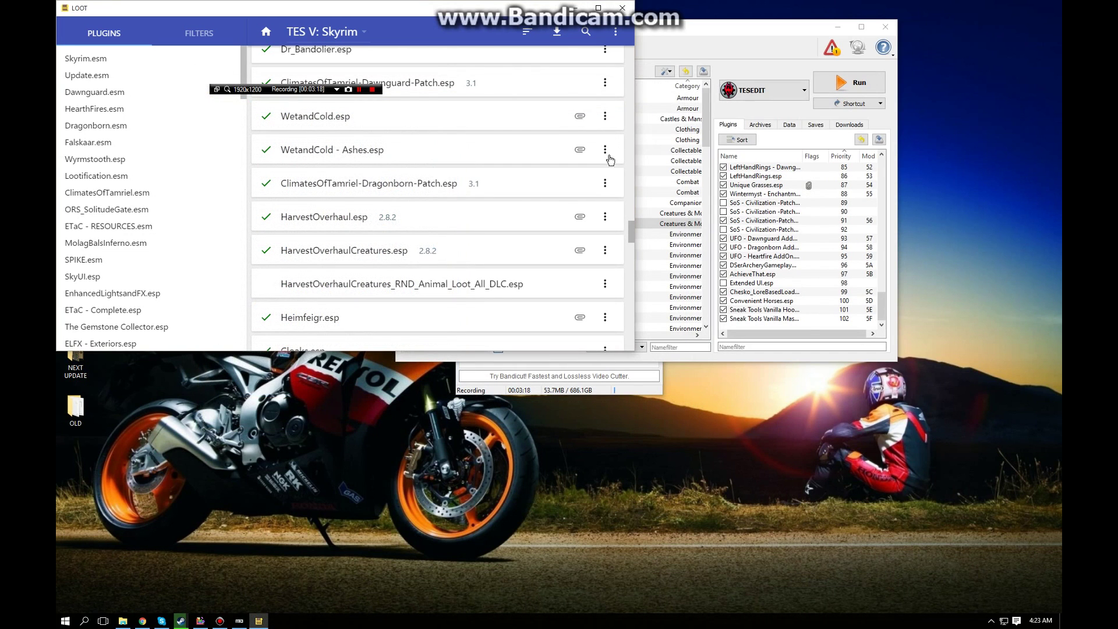
Review Mod Organizer's mod list and LOOT's summary showing 0 dirty plugins
left_click(666, 151)
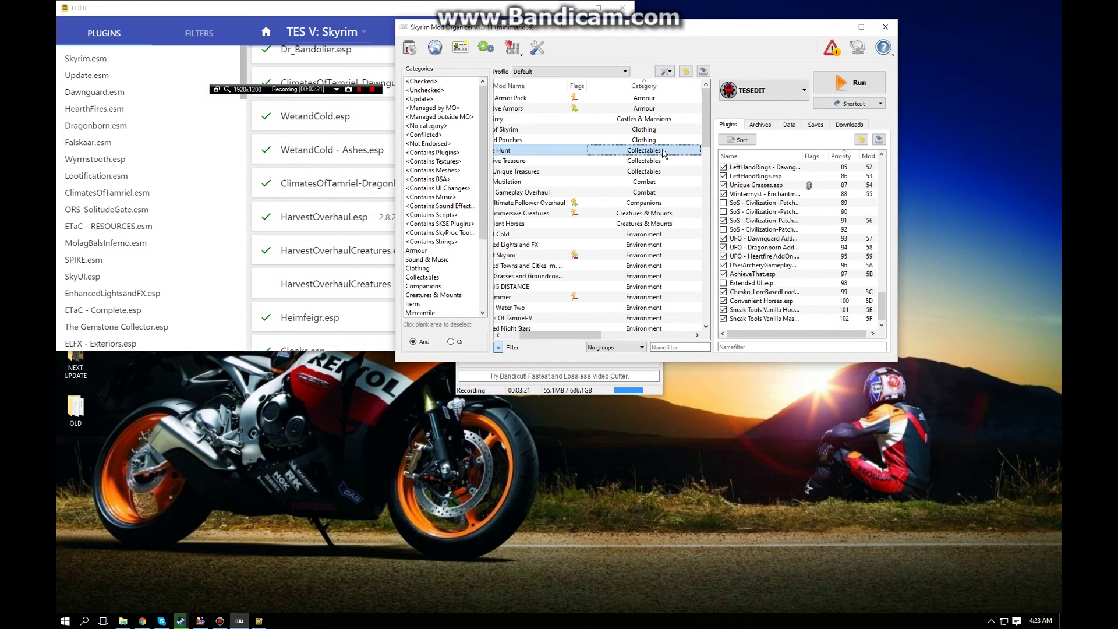
left_click(506, 336)
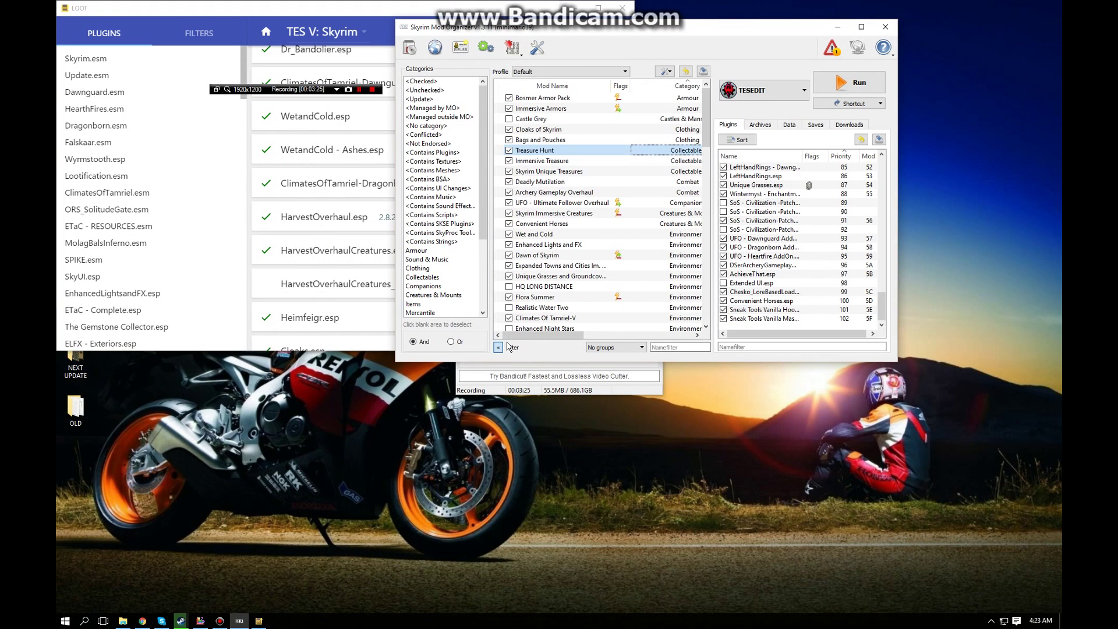
scroll(557, 287, "down", 15)
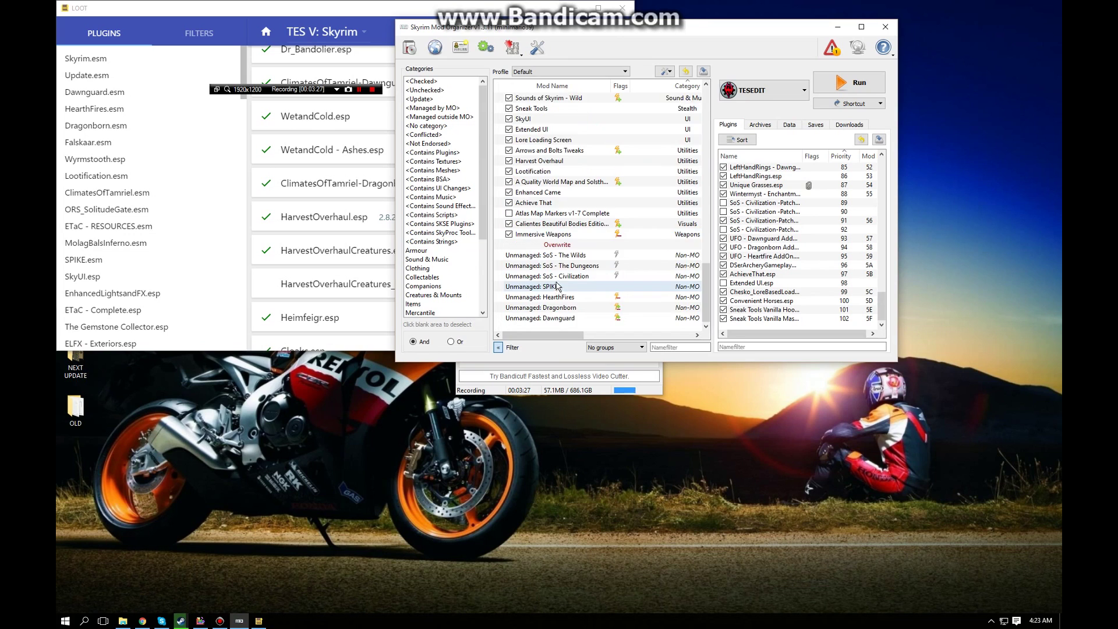
scroll(558, 286, "up", 15)
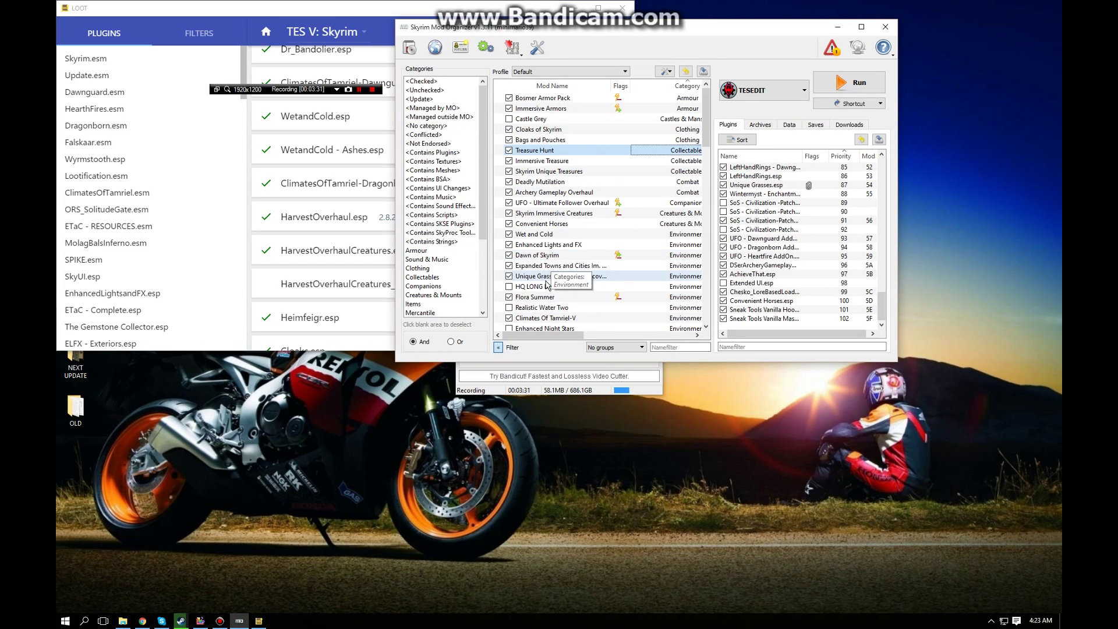
left_click(341, 174)
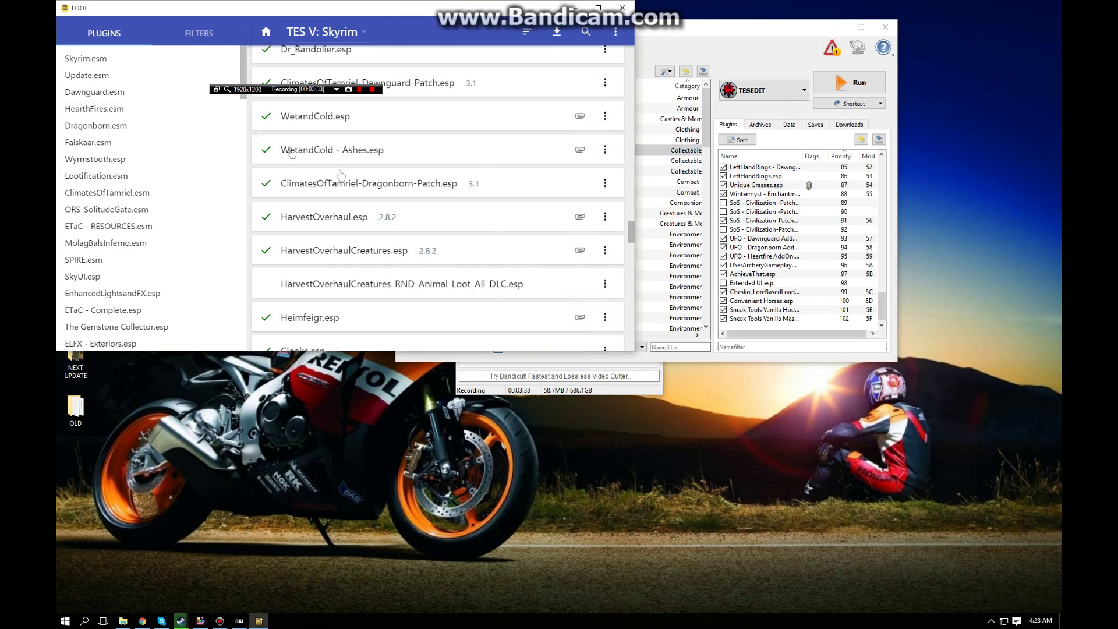
scroll(367, 186, "up", 10)
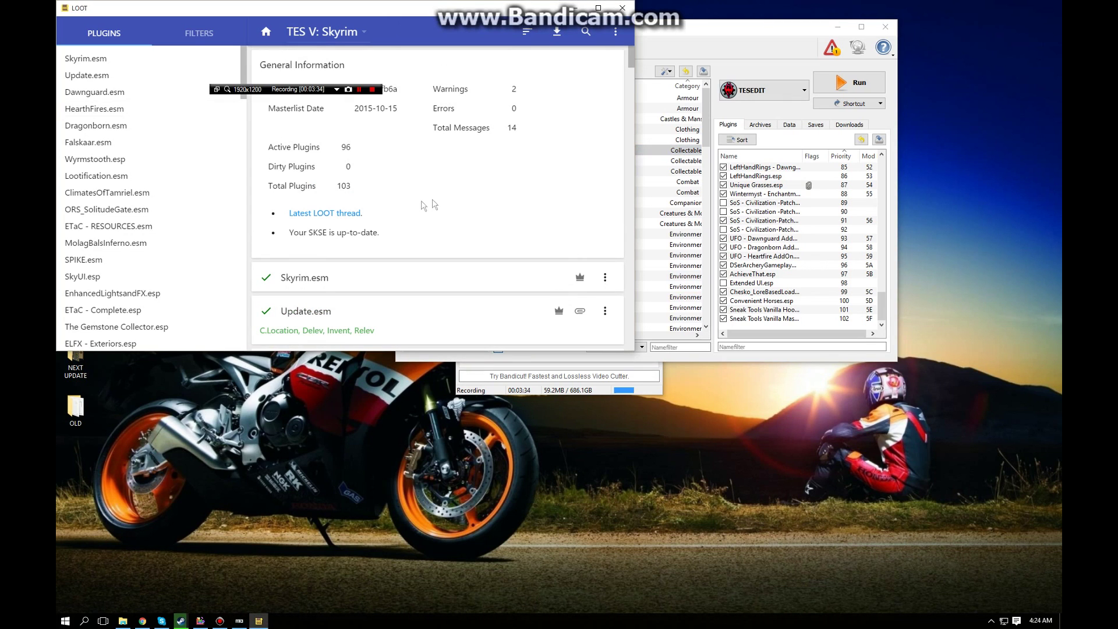
left_click(705, 209)
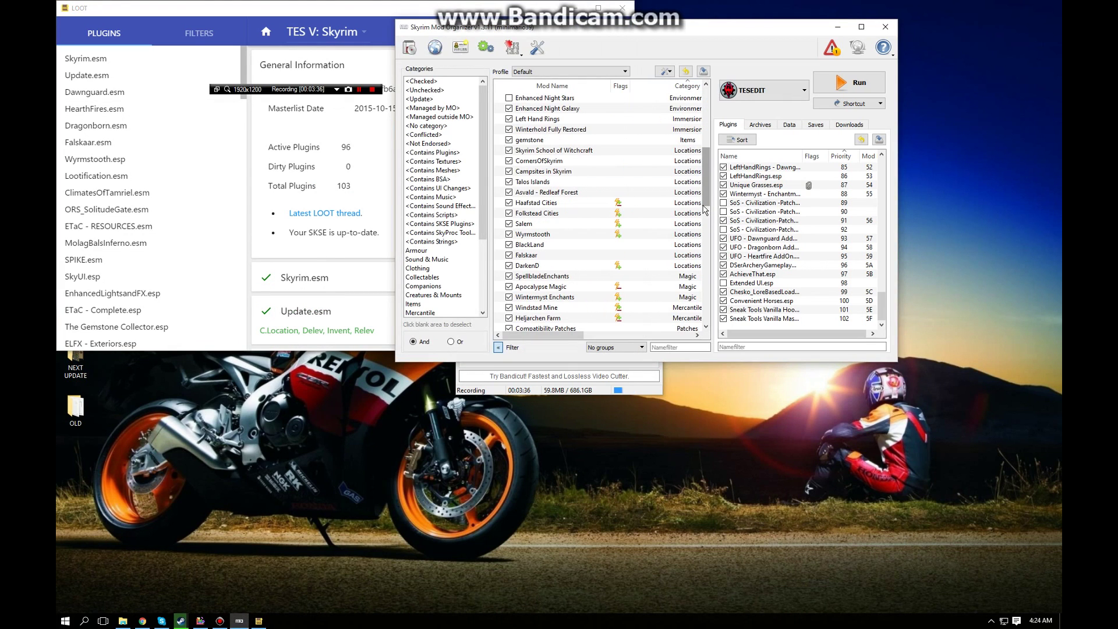
scroll(705, 185, "up", 7)
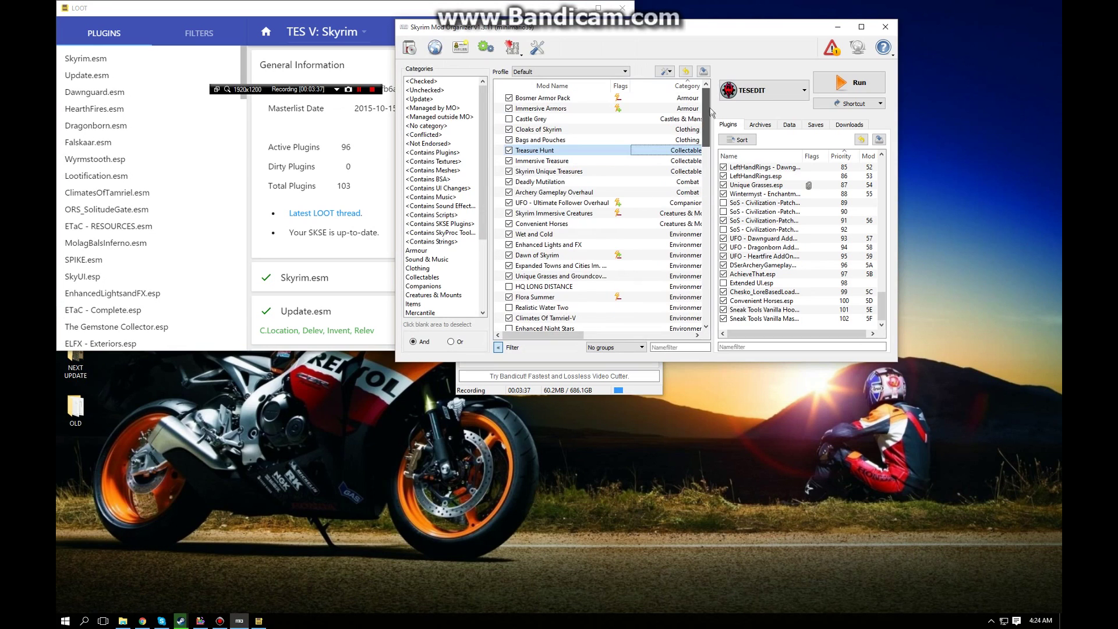
Sort the plugin load order and choose SKSE as the launch executable
left_click(738, 141)
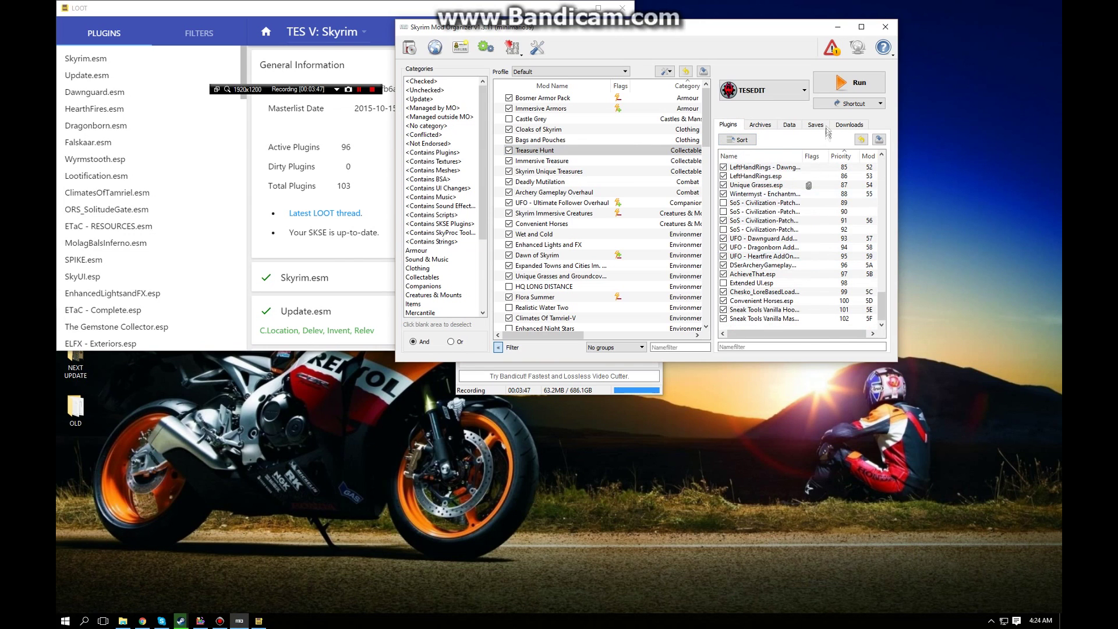
left_click(768, 90)
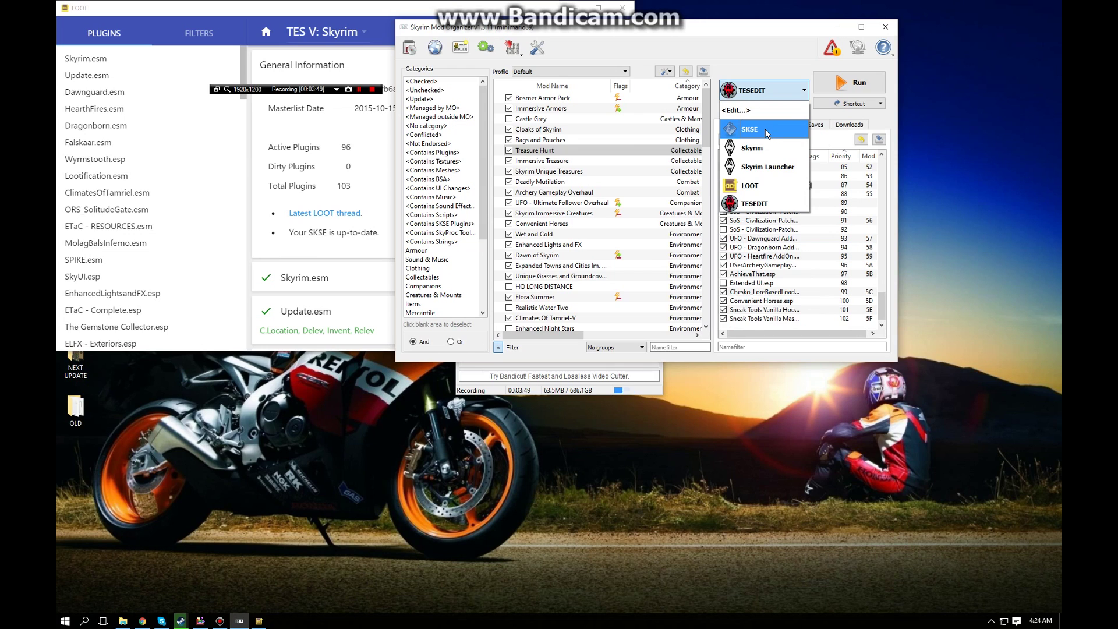
left_click(768, 131)
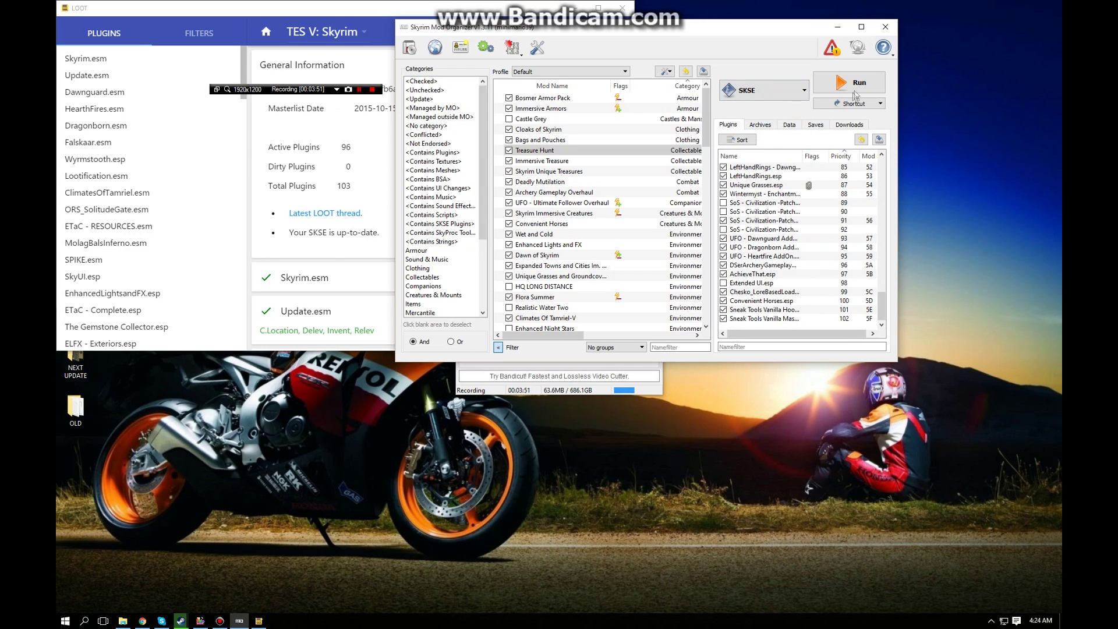